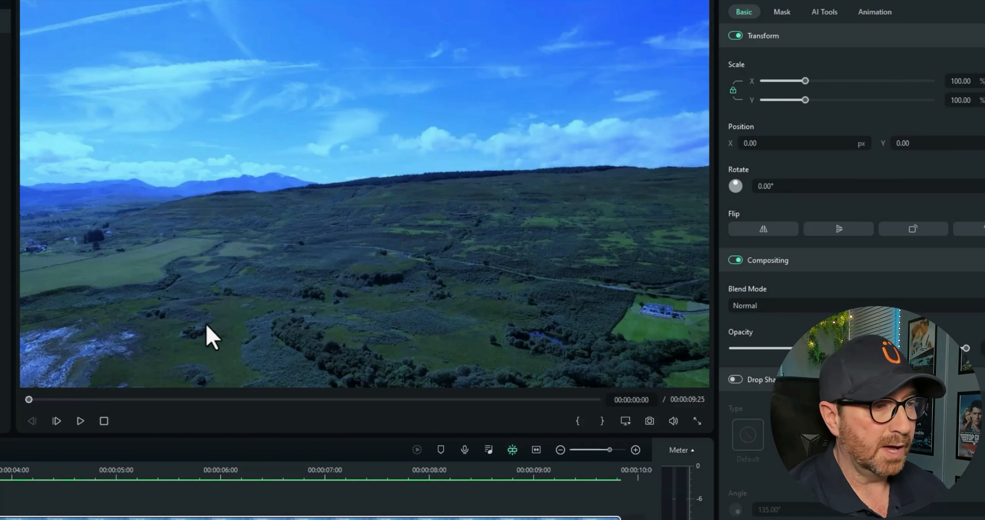
# Play through the color-graded footage comparison in the preview and return to the start.
pyautogui.click(80, 421)
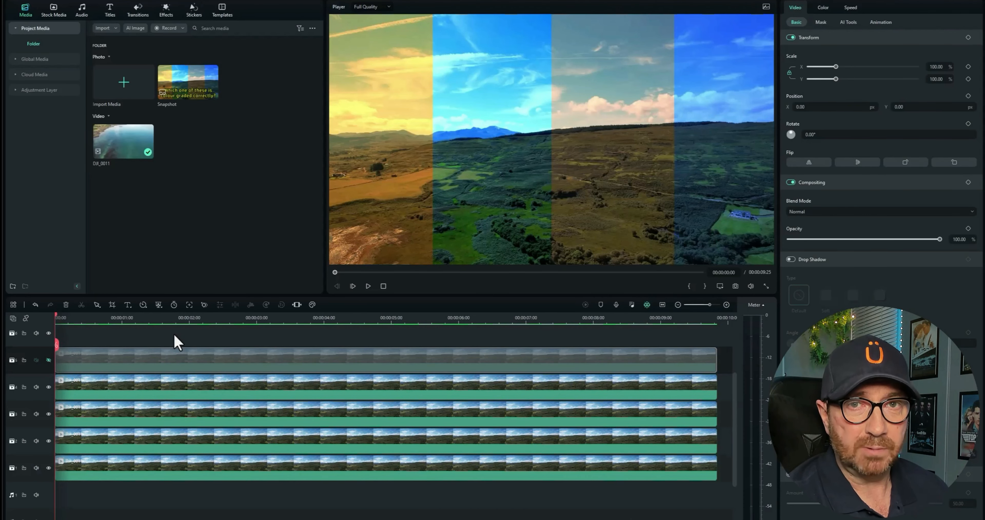
pyautogui.click(367, 287)
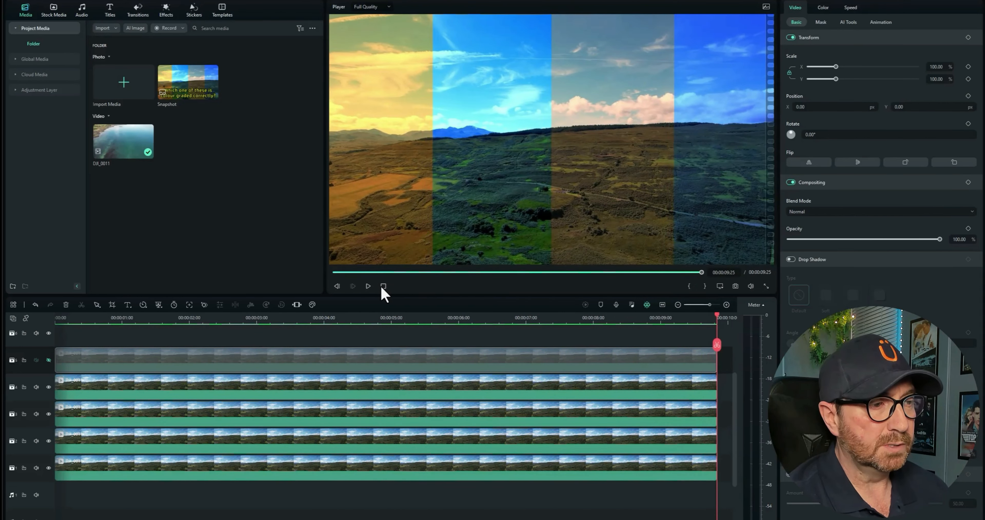
pyautogui.click(383, 285)
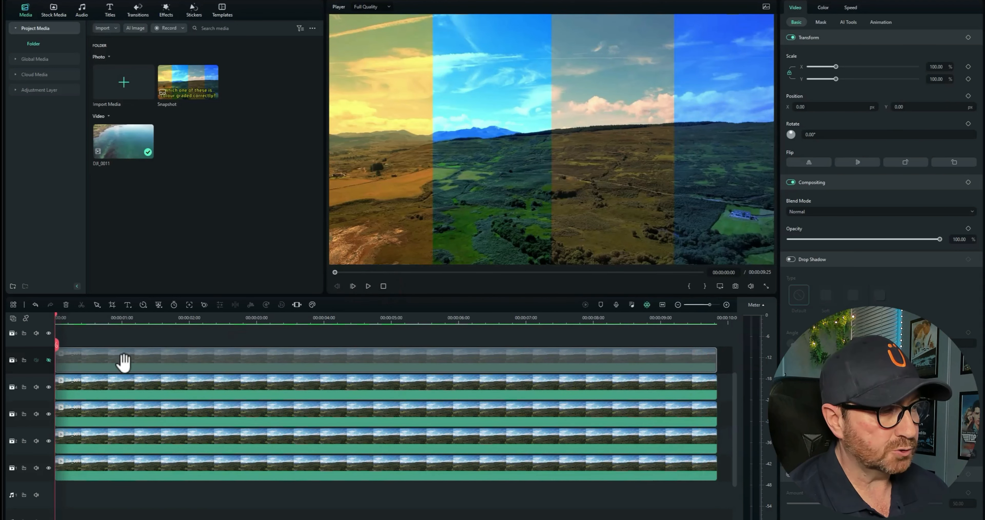
# Hide the three visible tracks above the bottom one and bring up the bottom clip's basic color settings.
pyautogui.click(49, 387)
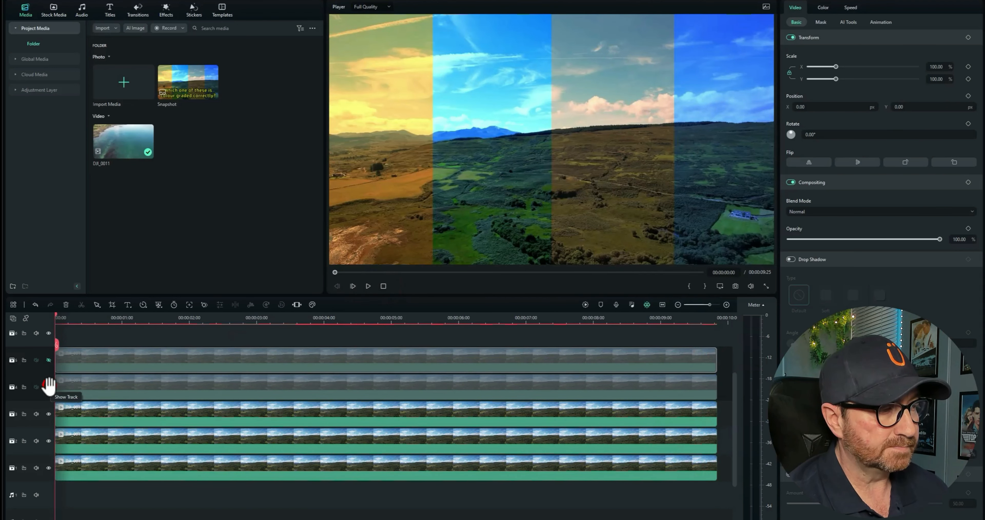
pyautogui.click(49, 413)
pyautogui.click(48, 440)
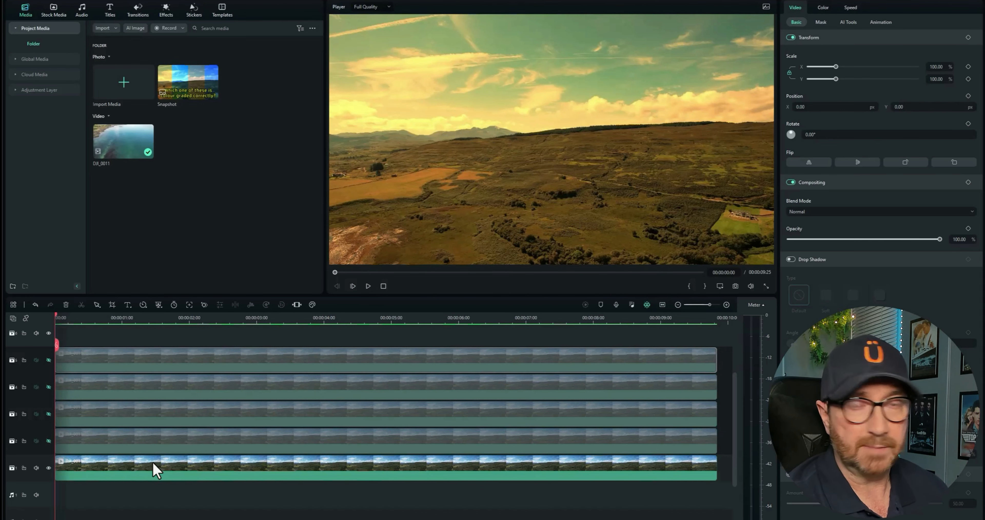
pyautogui.click(120, 467)
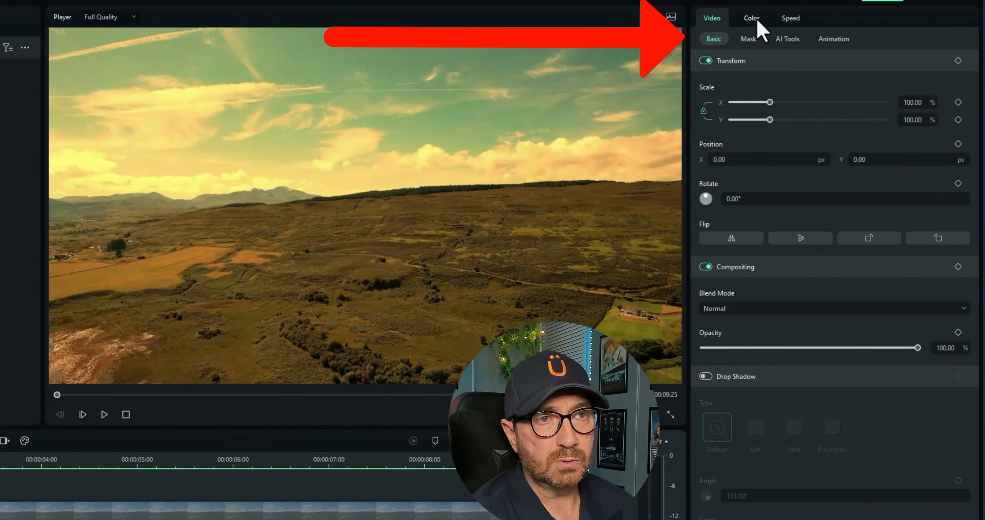
pyautogui.click(823, 8)
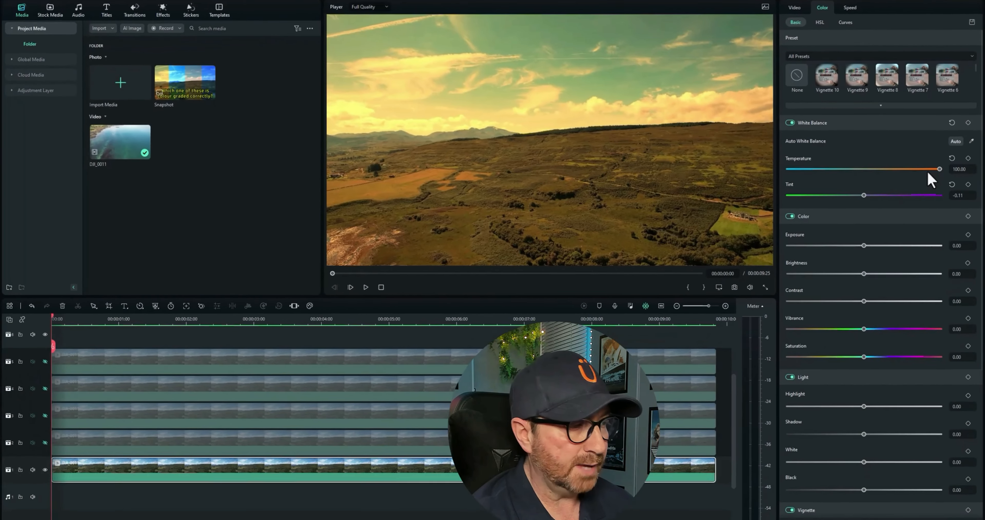
# Show the second track's clip in place of the bottom one, examine its color settings, and hide it again.
pyautogui.click(48, 440)
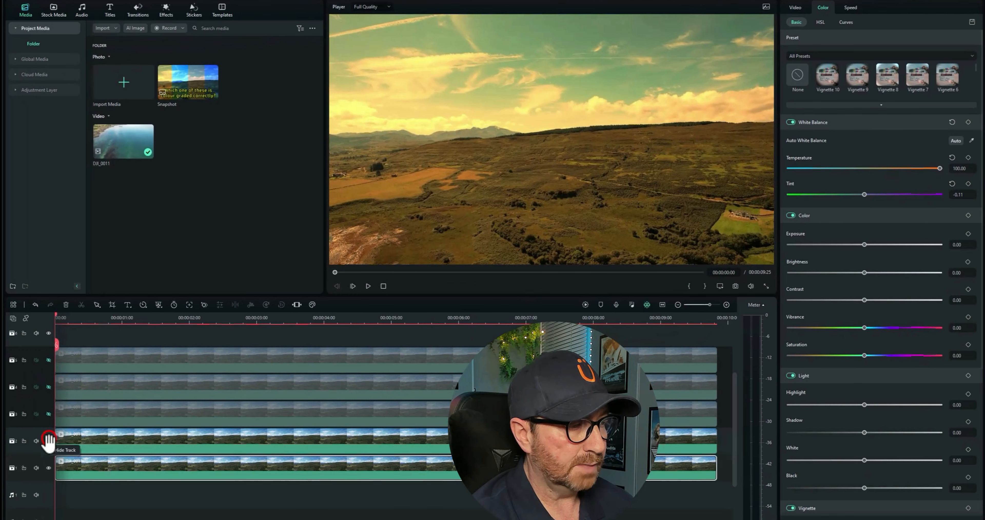
pyautogui.click(48, 466)
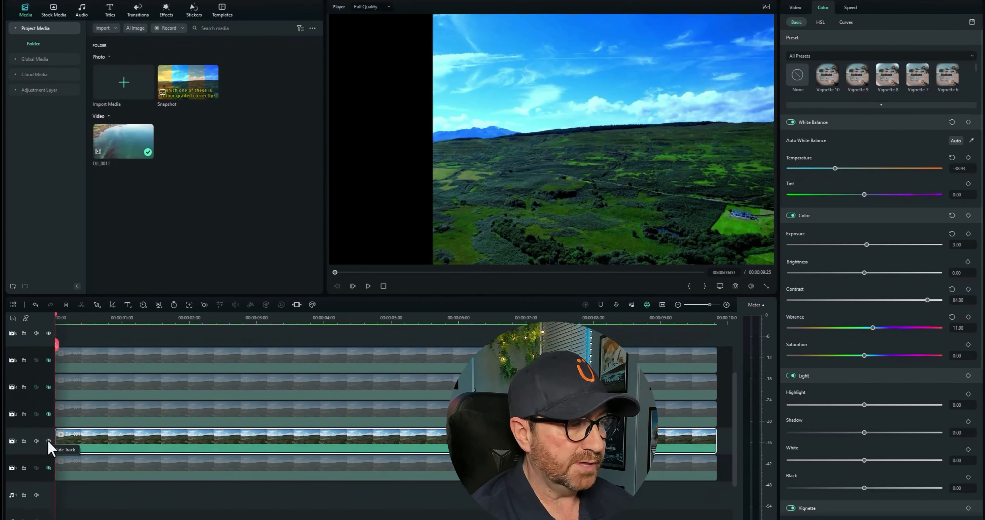
pyautogui.click(49, 440)
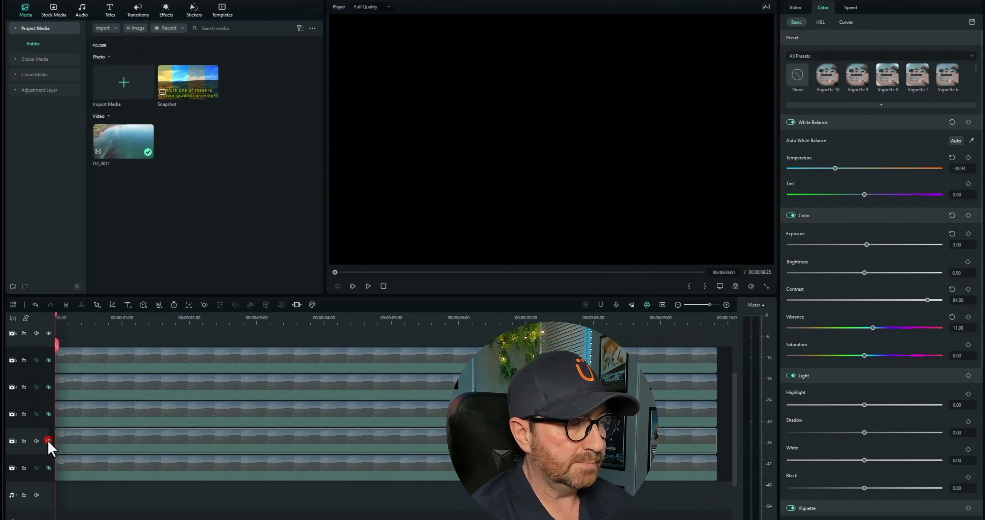
# Show only the third track's clip, examine its white balance settings, and hide it again.
pyautogui.click(48, 413)
pyautogui.click(135, 410)
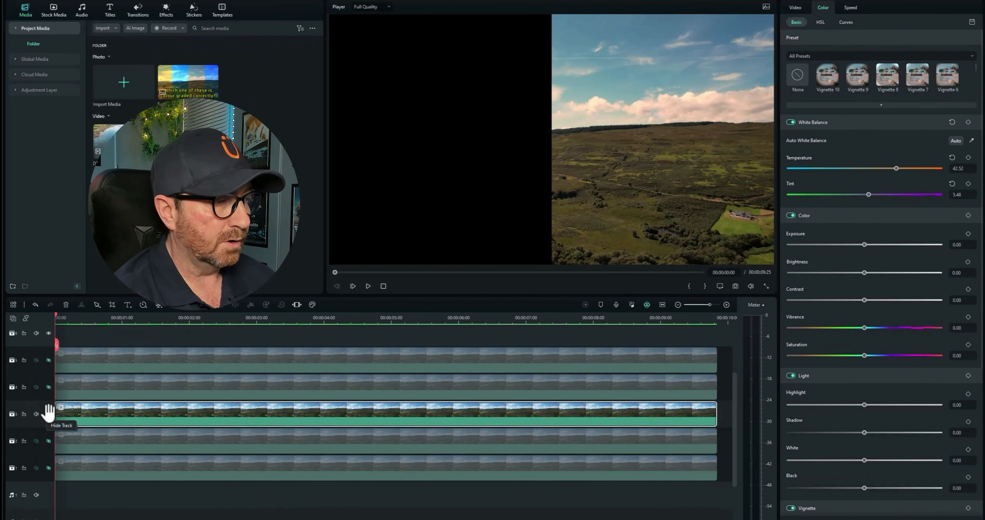
pyautogui.click(48, 413)
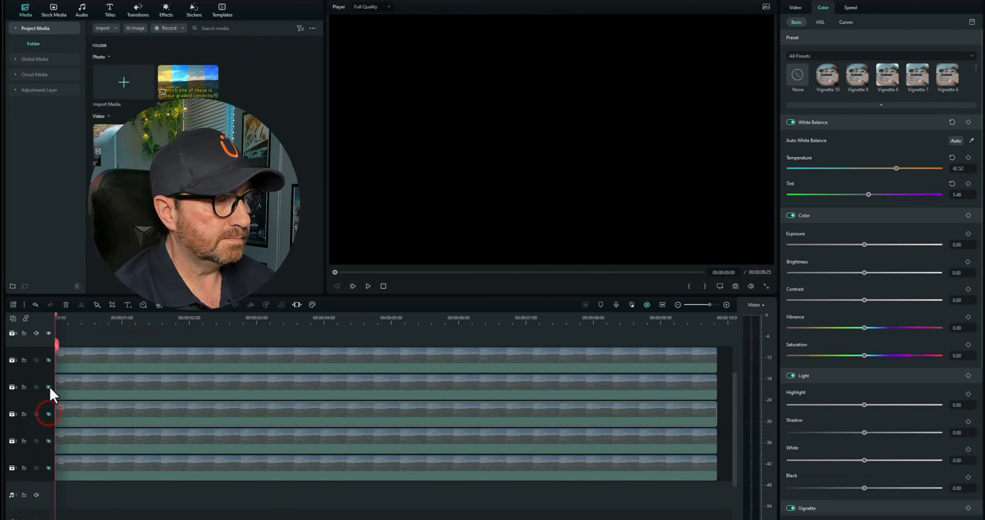
# Select the fourth track's blue-tinted clip and look through its Basic, HSL and Curves color controls, ending on Basic.
pyautogui.click(85, 391)
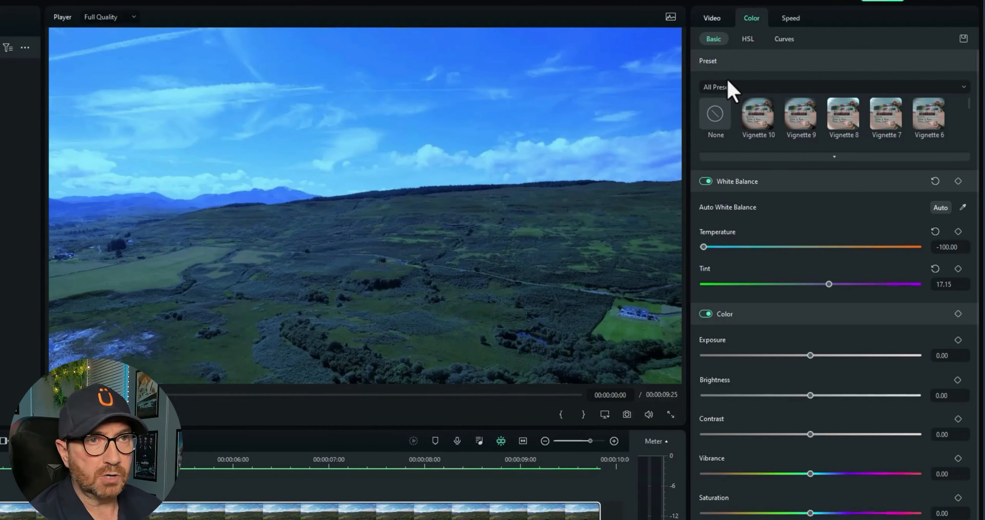
pyautogui.click(712, 18)
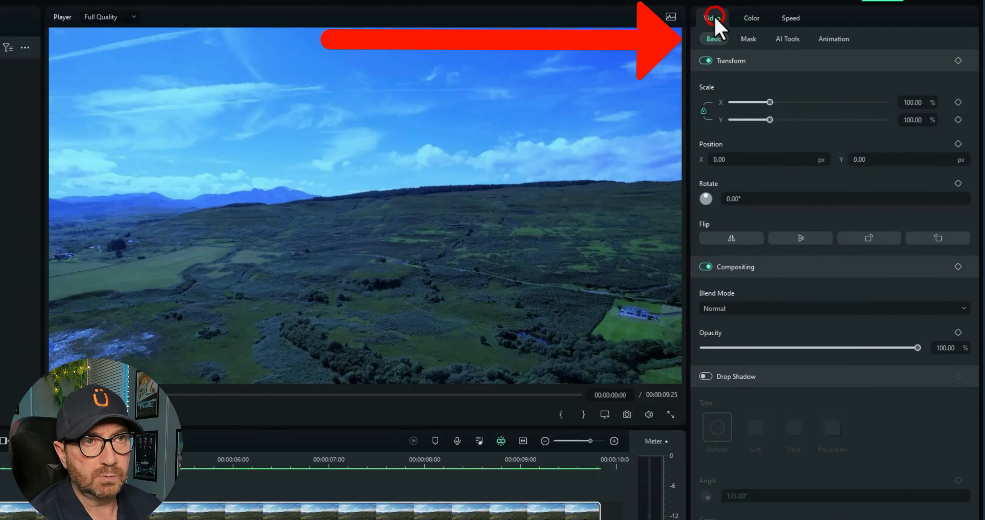
pyautogui.click(751, 18)
pyautogui.click(712, 38)
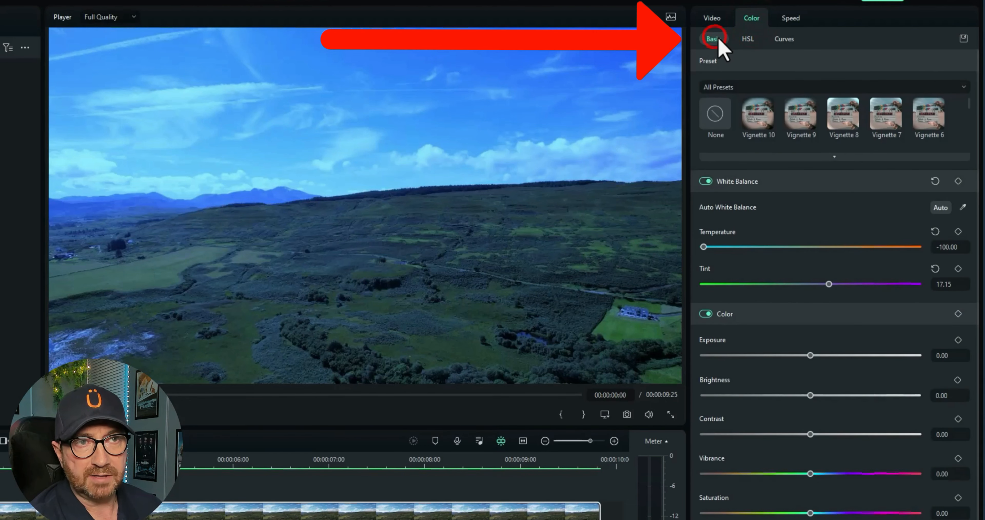
pyautogui.click(750, 39)
pyautogui.click(783, 38)
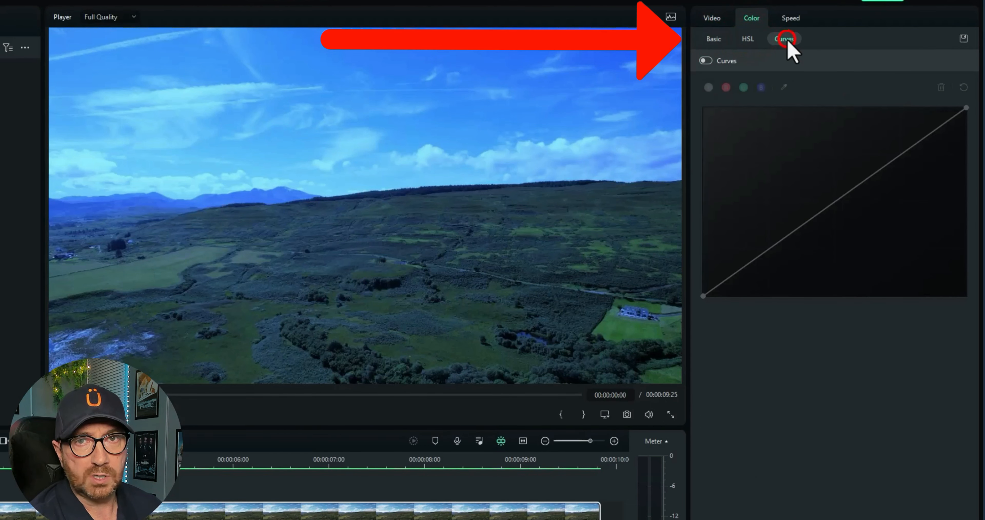
pyautogui.click(714, 40)
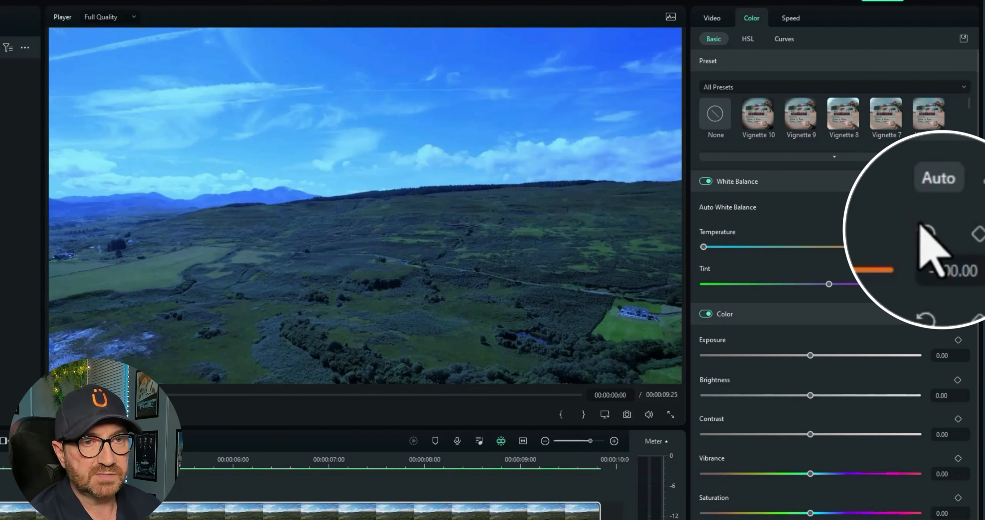
# Reset the blue-tinted clip's temperature and tint to their defaults and preview the ungraded footage.
pyautogui.click(935, 231)
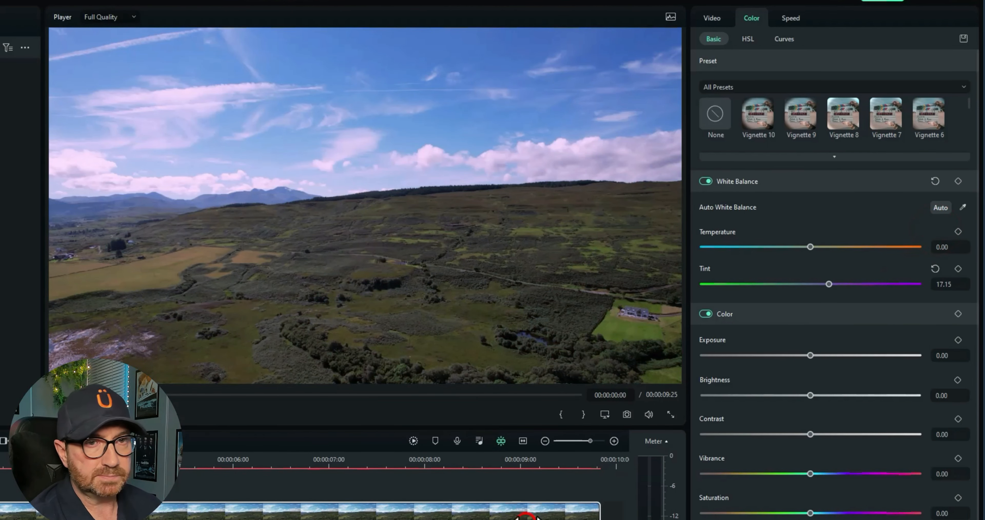
pyautogui.click(935, 268)
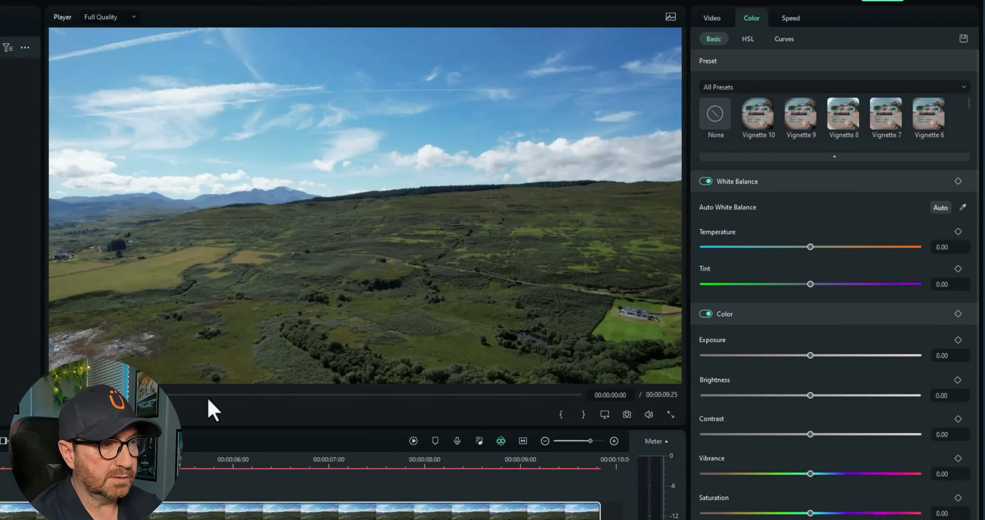
pyautogui.press('space')
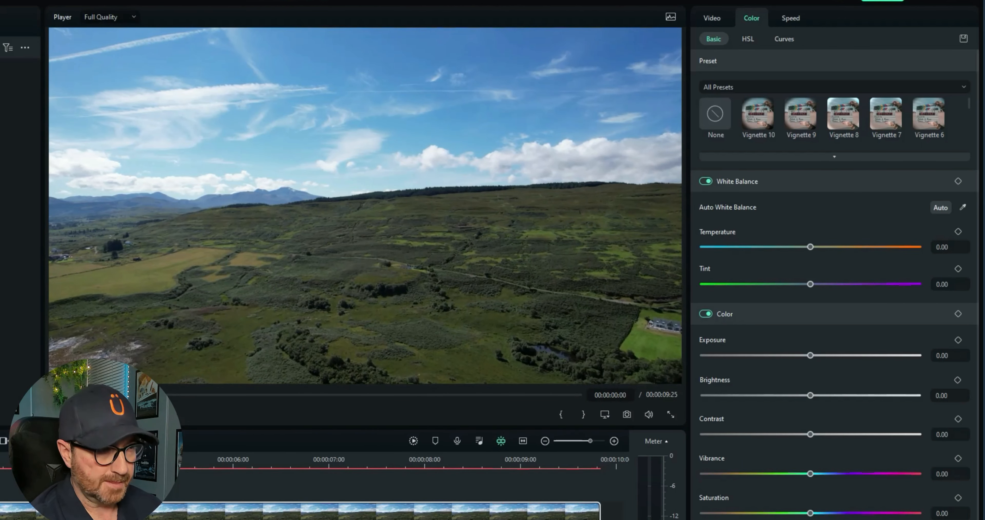
pyautogui.press('space')
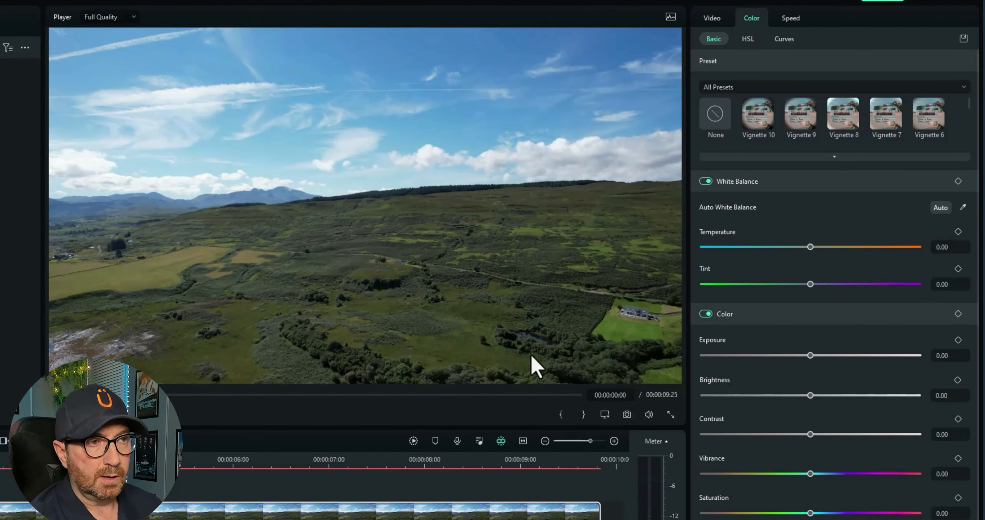
# Try a temperature of about -2.81 and a tint of about 4.35 on the clip, and reset both.
pyautogui.click(809, 247)
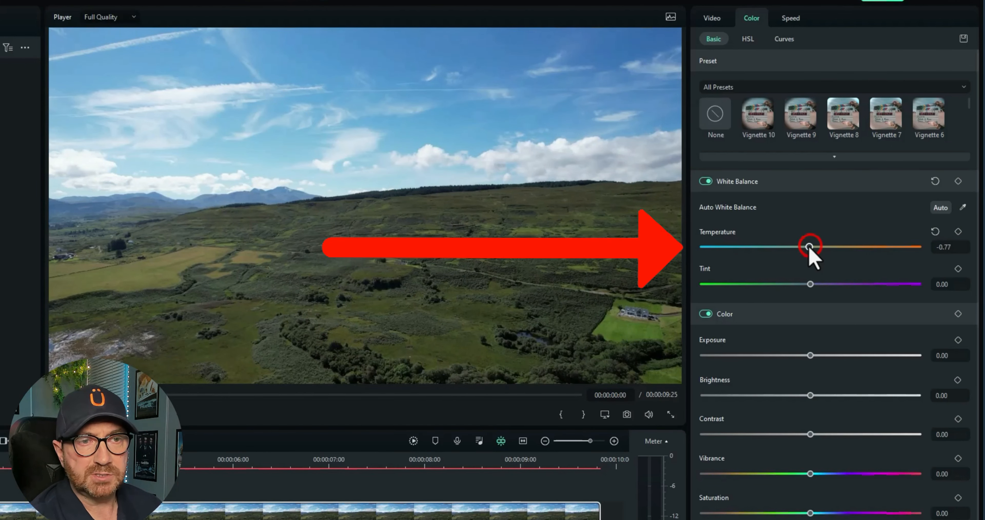
pyautogui.moveTo(808, 247); pyautogui.dragTo(807, 267)
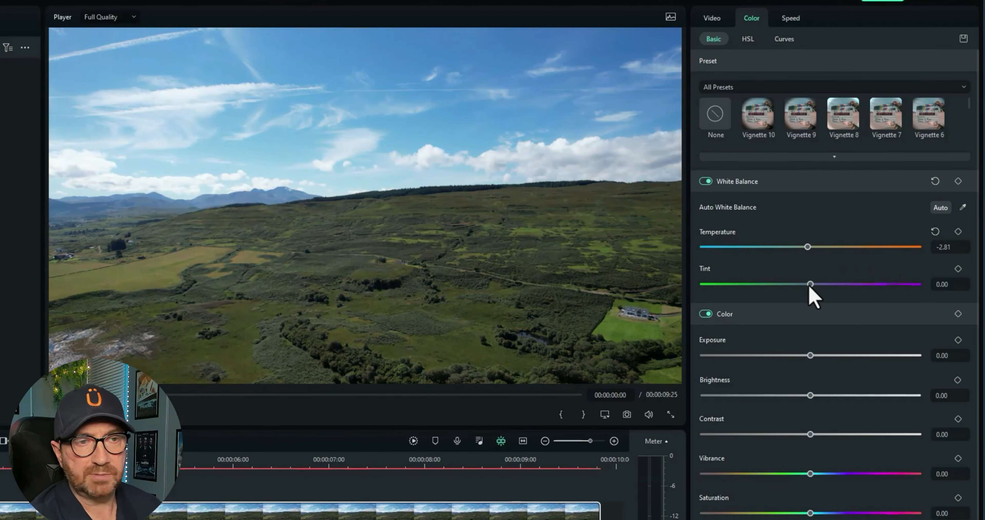
pyautogui.moveTo(809, 287)
pyautogui.mouseDown()
pyautogui.moveTo(745, 289)
pyautogui.moveTo(874, 297)
pyautogui.moveTo(813, 304)
pyautogui.mouseUp()
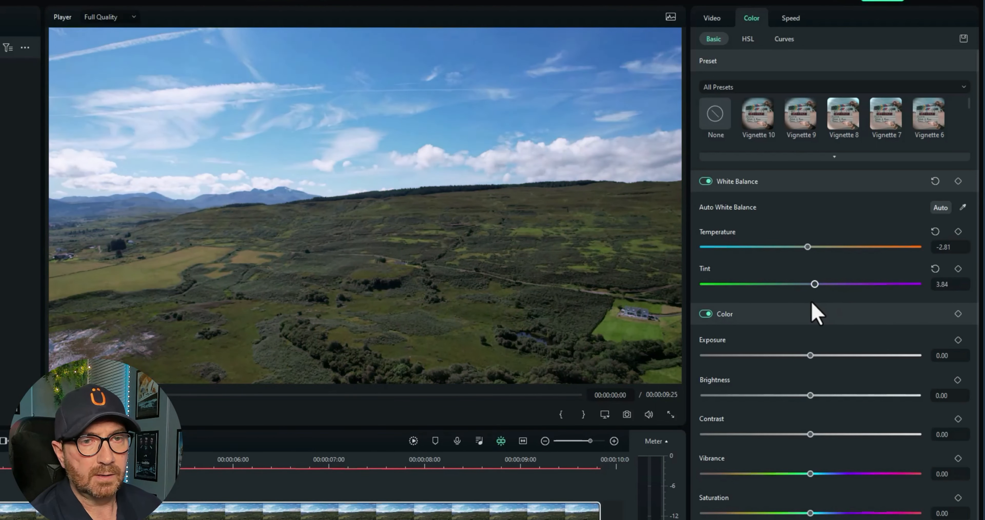
pyautogui.click(935, 231)
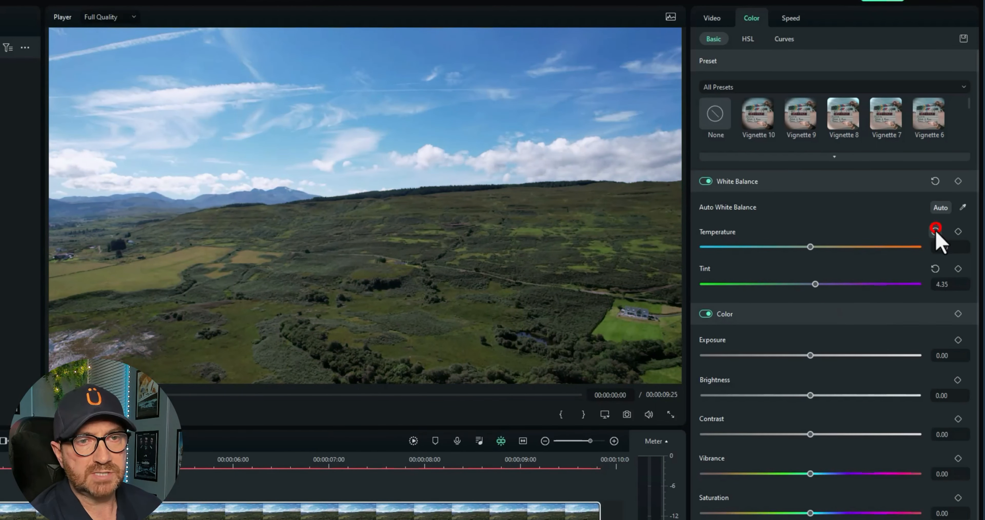
pyautogui.click(934, 269)
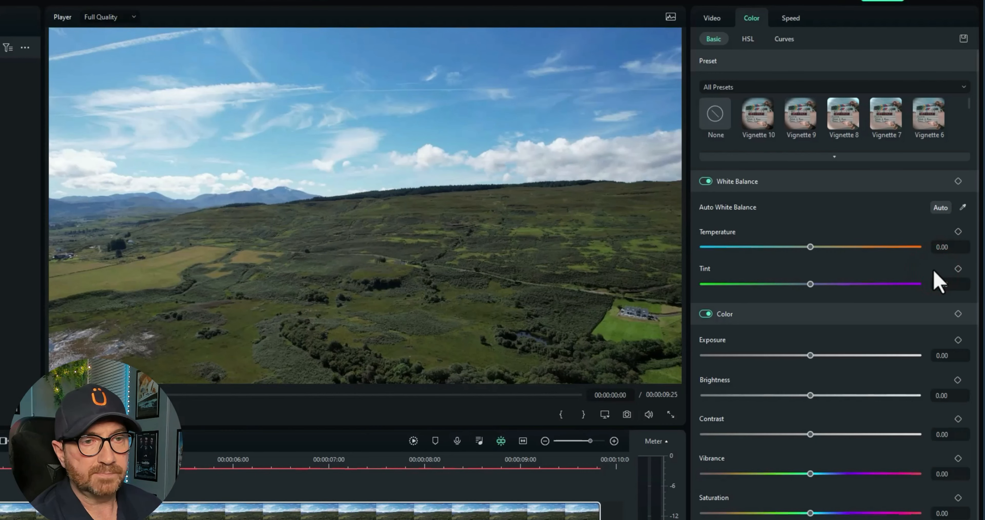
# Try lowering exposure to about -5.37, and try brightness 31.11 with exposure -36.57, resetting the adjustments after each trial.
pyautogui.moveTo(809, 355)
pyautogui.mouseDown()
pyautogui.moveTo(748, 369)
pyautogui.moveTo(849, 365)
pyautogui.moveTo(787, 366)
pyautogui.moveTo(803, 366)
pyautogui.mouseUp()
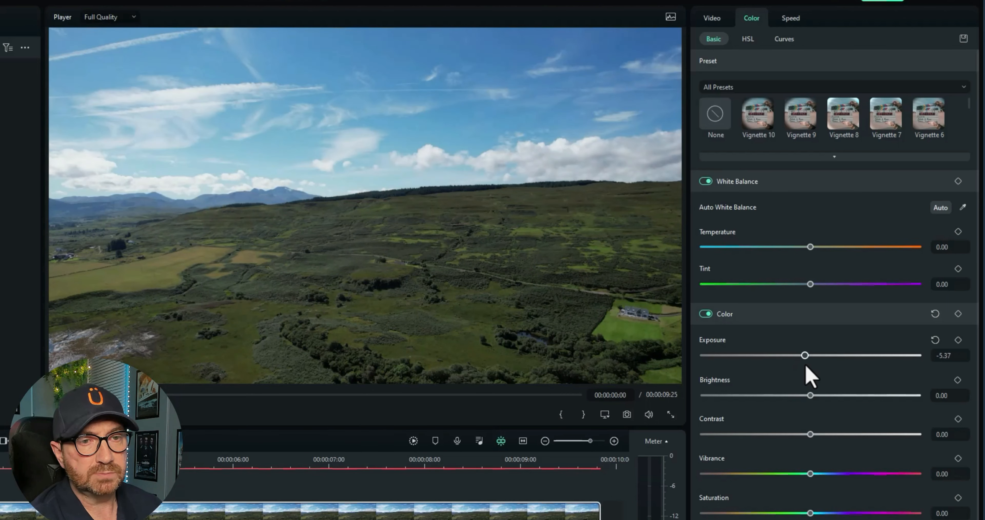
pyautogui.click(934, 341)
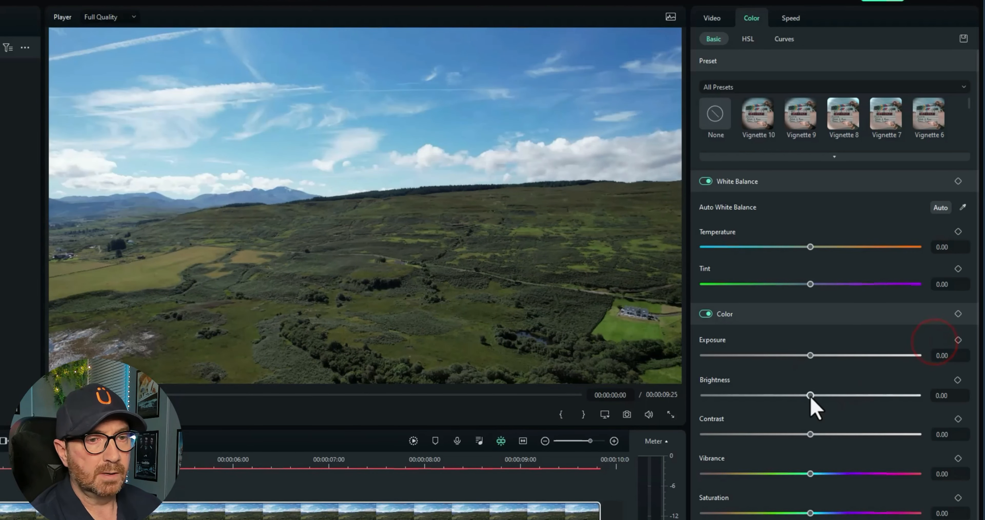
pyautogui.moveTo(809, 395); pyautogui.dragTo(843, 401)
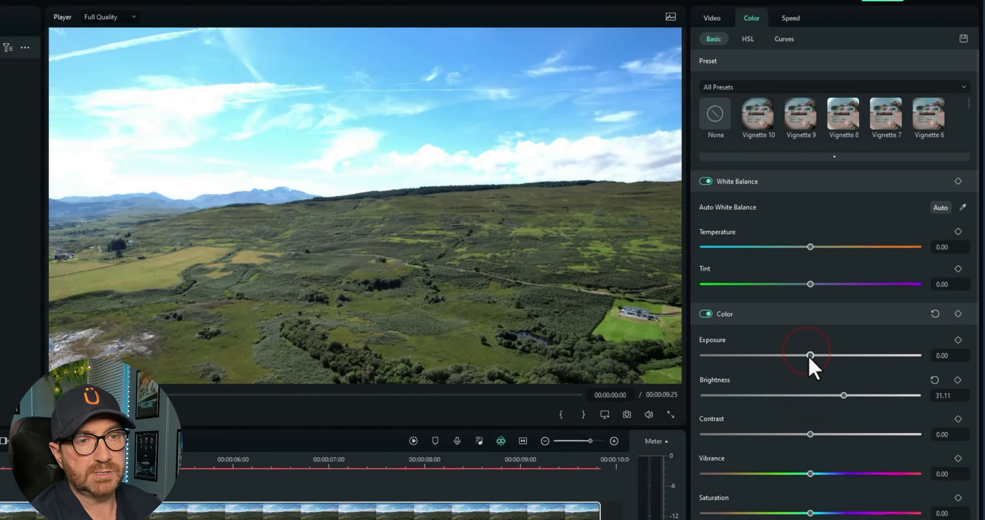
pyautogui.moveTo(812, 361); pyautogui.dragTo(772, 365)
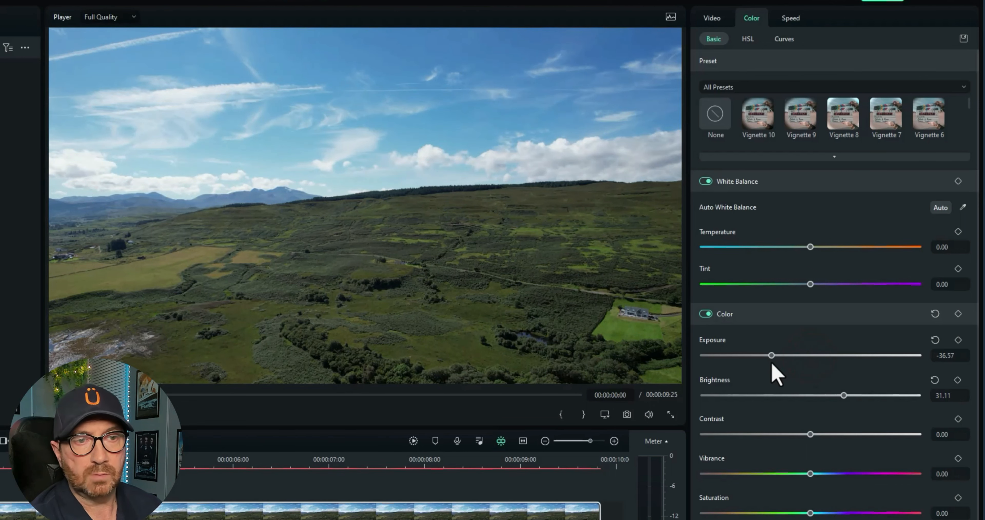
pyautogui.click(935, 340)
pyautogui.click(934, 379)
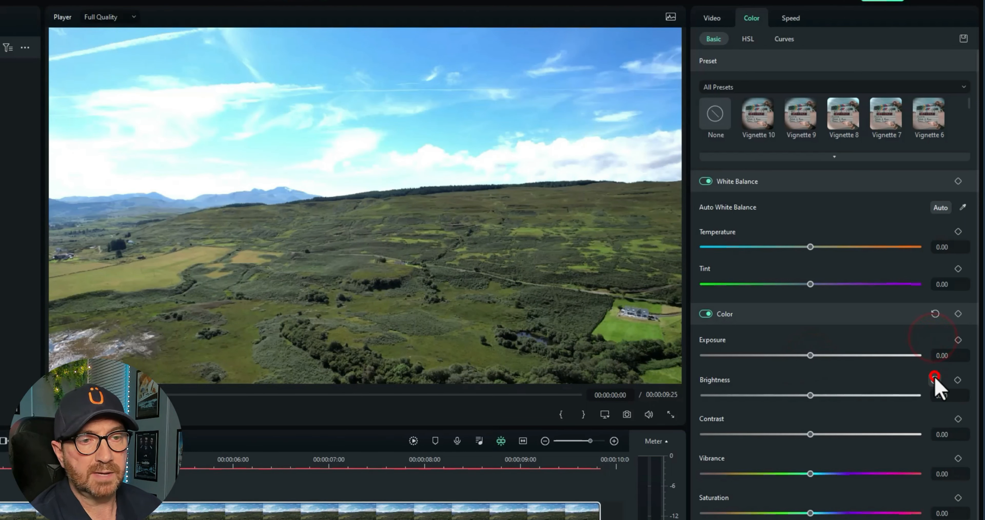
# Try contrast values of about 39.13, 63.17 and -2.81 on the clip, and reset the contrast.
pyautogui.moveTo(809, 444); pyautogui.dragTo(854, 444)
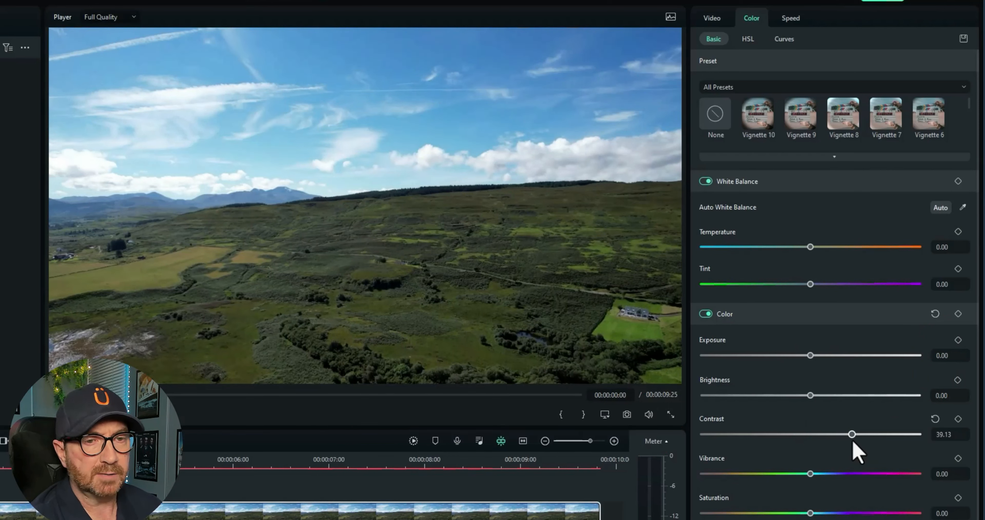
pyautogui.moveTo(851, 435); pyautogui.dragTo(877, 434)
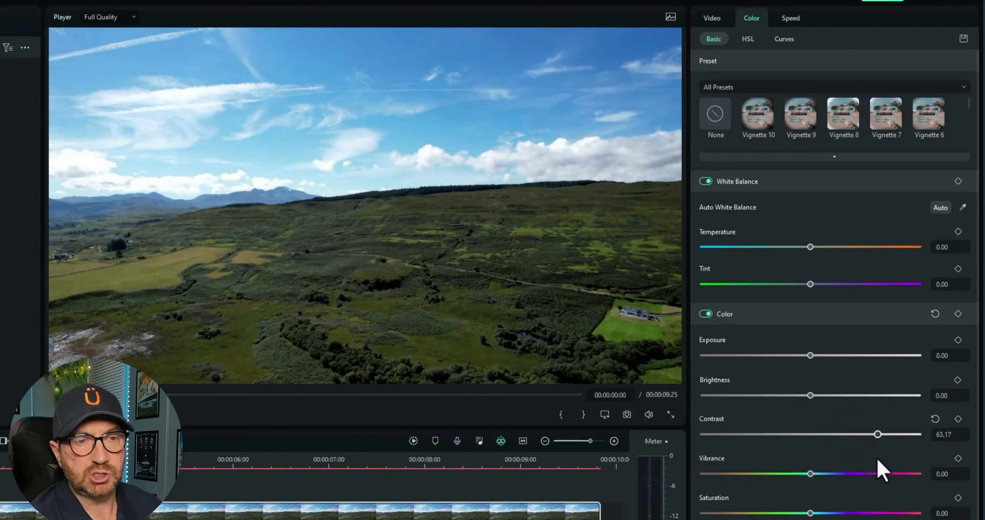
pyautogui.moveTo(879, 471); pyautogui.dragTo(807, 471)
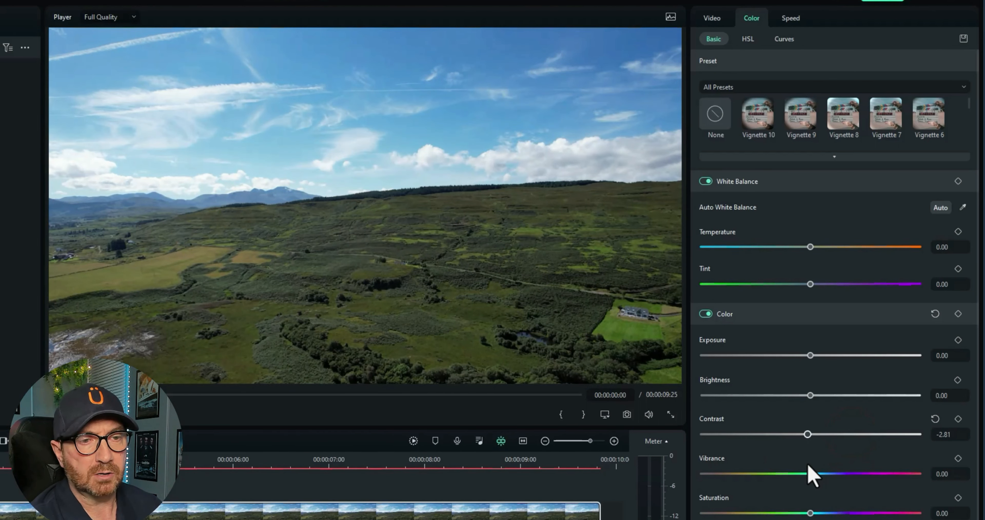
pyautogui.click(935, 419)
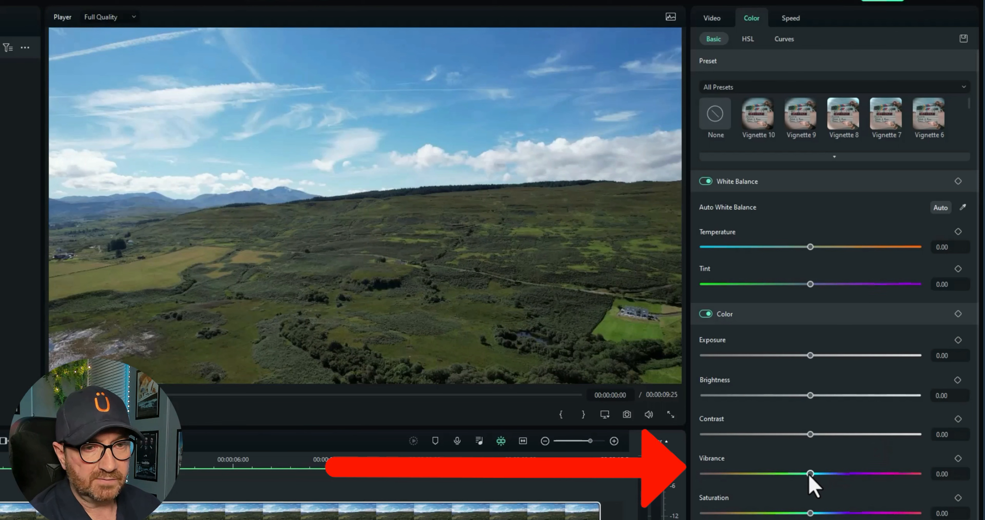
# Try a vibrance of about -2.30 and a saturation of about 88.75 on the clip, resetting each adjustment.
pyautogui.moveTo(810, 474)
pyautogui.mouseDown()
pyautogui.moveTo(880, 473)
pyautogui.moveTo(808, 480)
pyautogui.mouseUp()
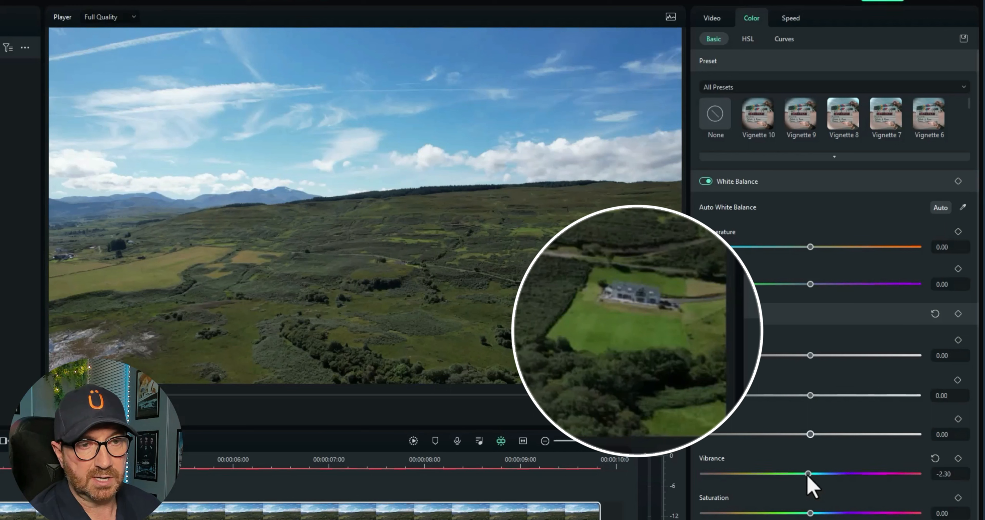
pyautogui.moveTo(808, 478)
pyautogui.mouseDown()
pyautogui.moveTo(883, 476)
pyautogui.moveTo(811, 475)
pyautogui.mouseUp()
pyautogui.click(935, 458)
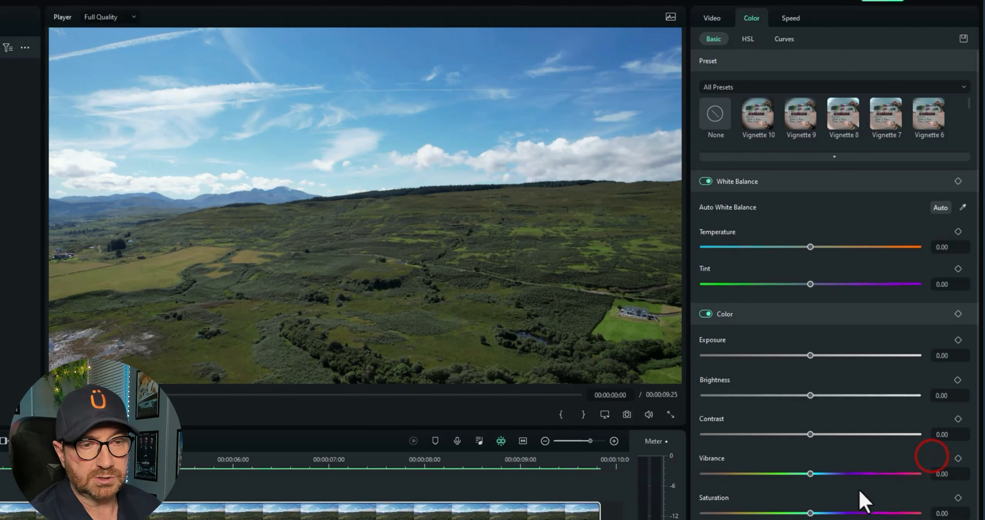
pyautogui.moveTo(810, 512); pyautogui.dragTo(862, 512)
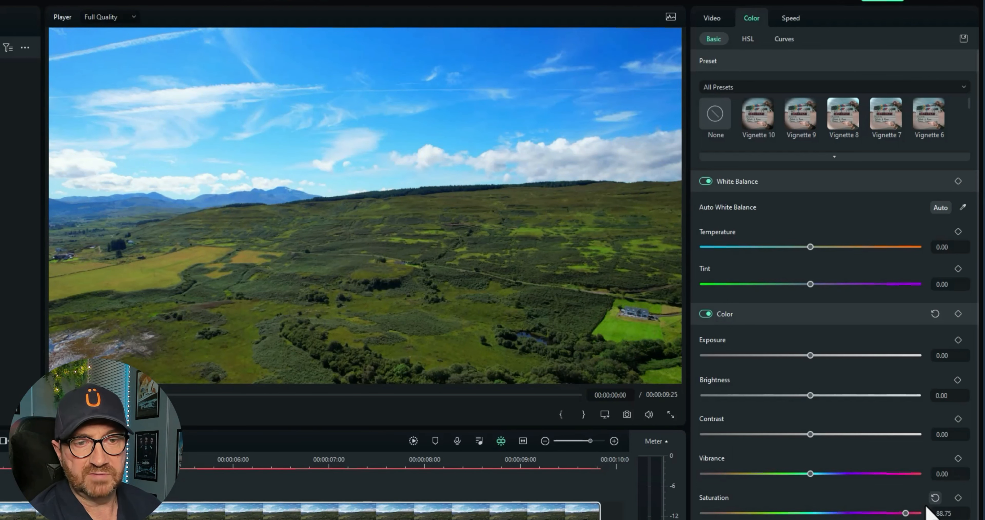
pyautogui.click(935, 497)
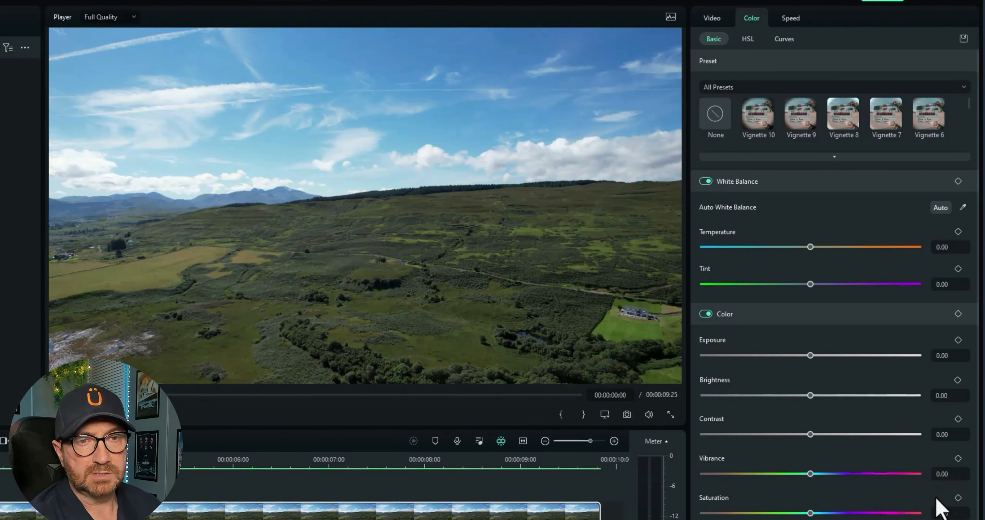
# Try lowering the Light settings' highlight, and try a shadow of about -68.80, resetting both values.
pyautogui.click(973, 292)
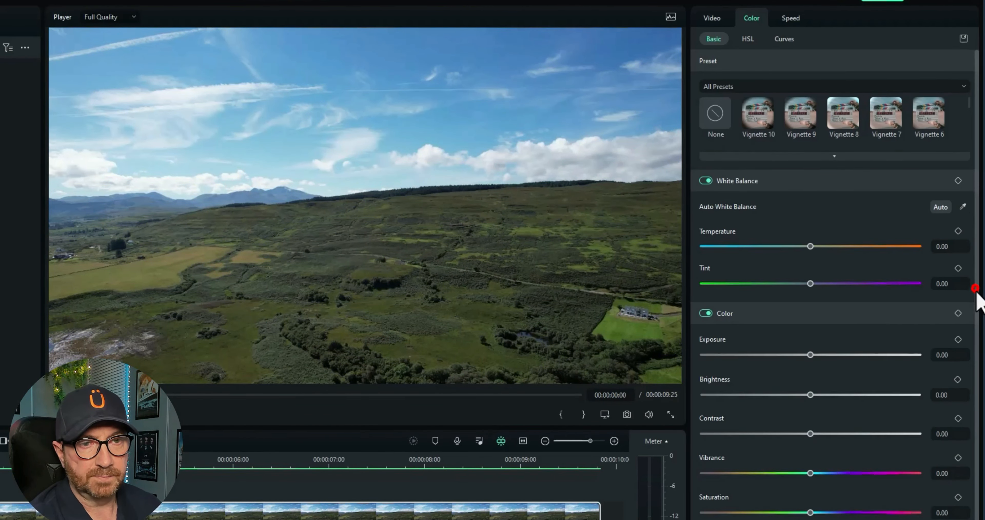
pyautogui.scroll(-3, 818, 311)
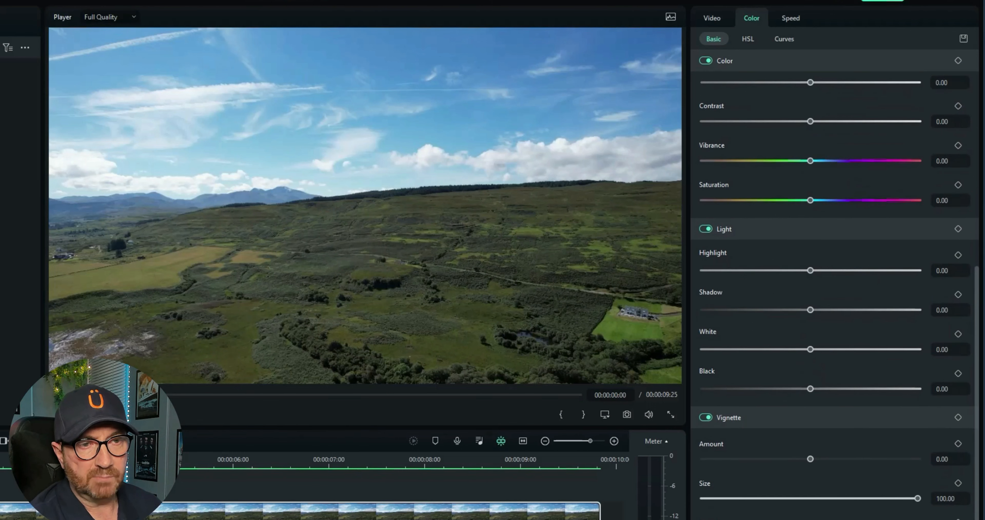
pyautogui.click(809, 270)
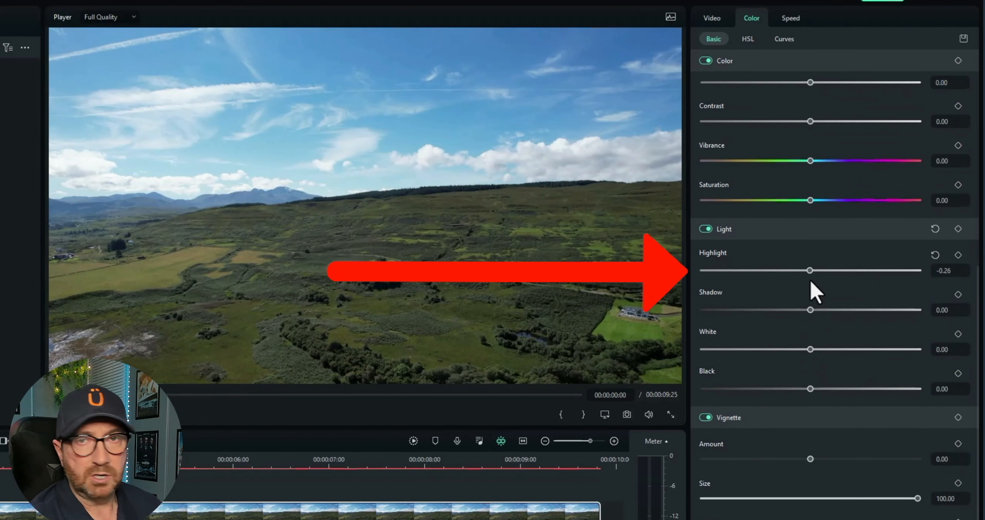
pyautogui.click(809, 270)
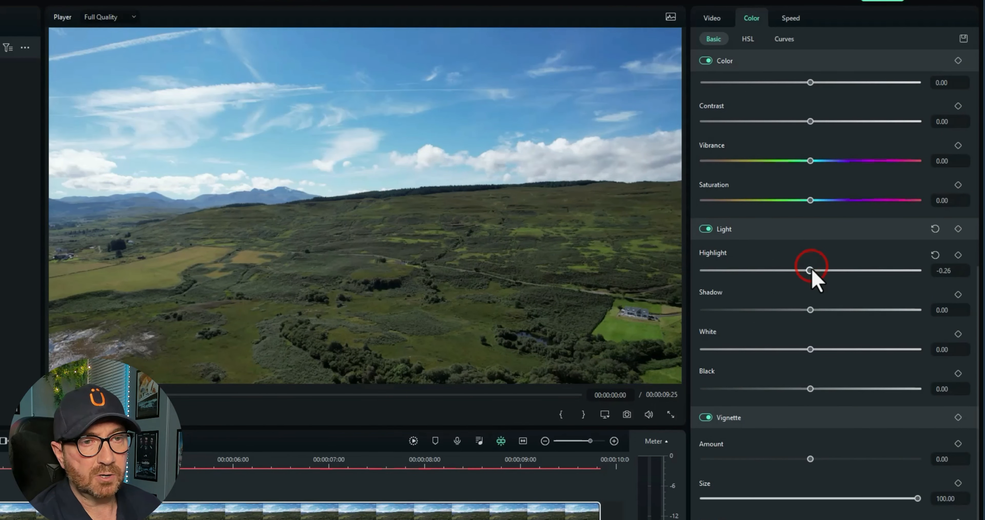
pyautogui.moveTo(809, 270); pyautogui.dragTo(738, 319)
pyautogui.click(935, 255)
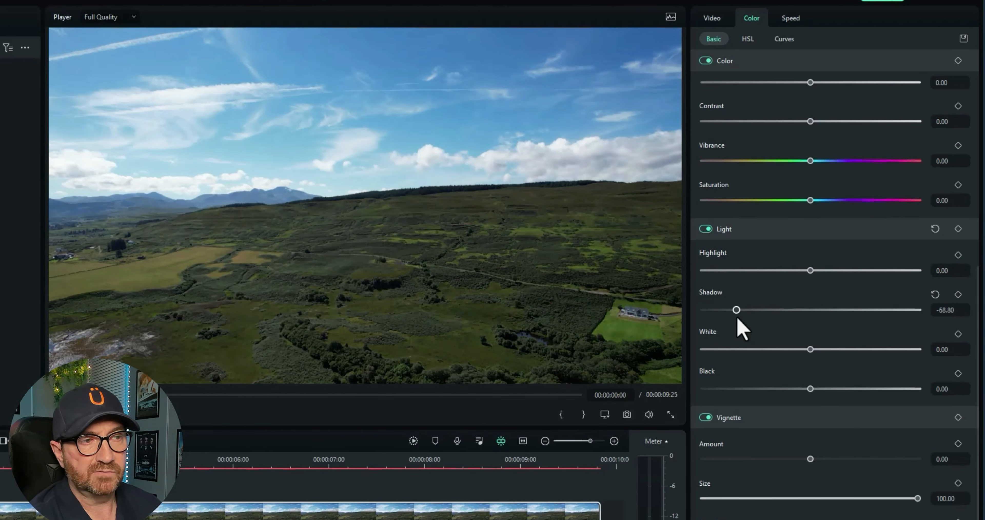
pyautogui.click(934, 295)
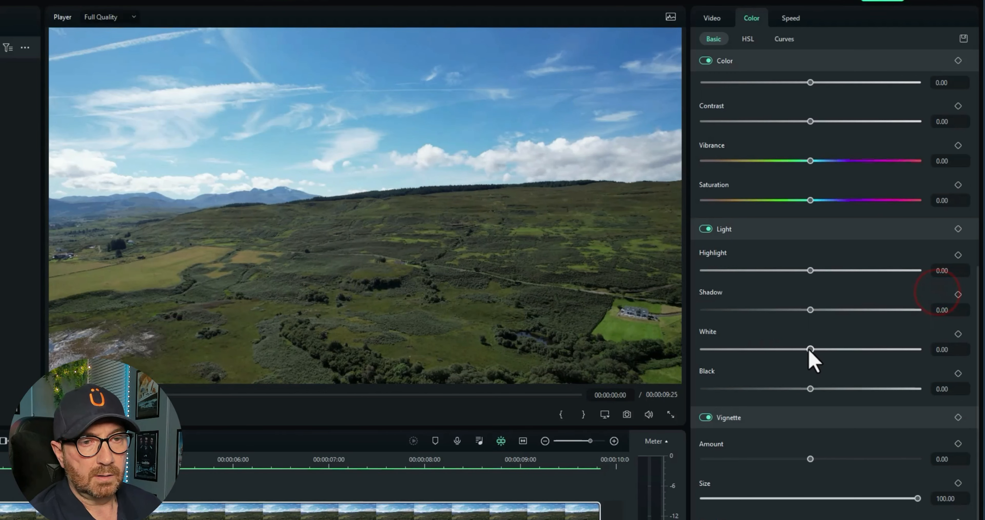
# Try a white level of about 8.44 and a black level of about 17.65 on the clip, resetting each.
pyautogui.moveTo(810, 349); pyautogui.dragTo(820, 378)
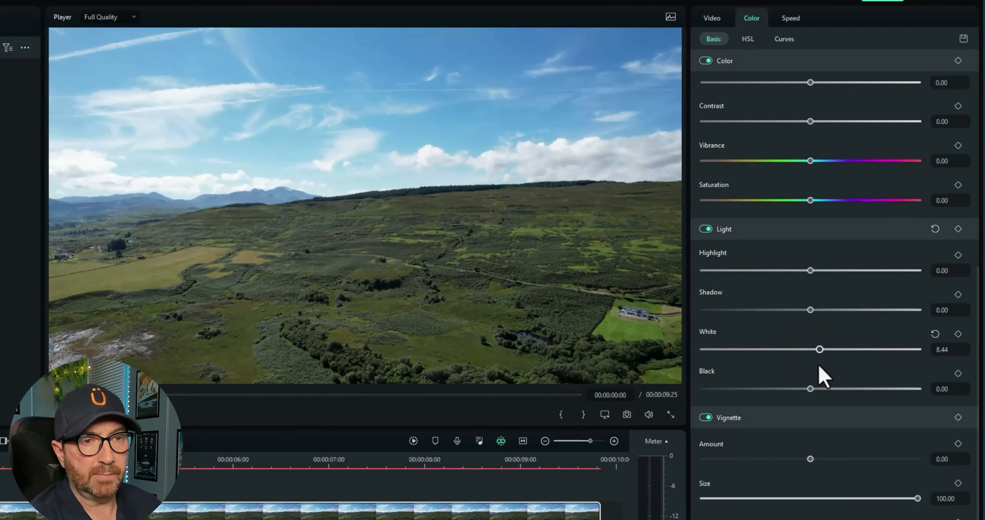
pyautogui.click(934, 333)
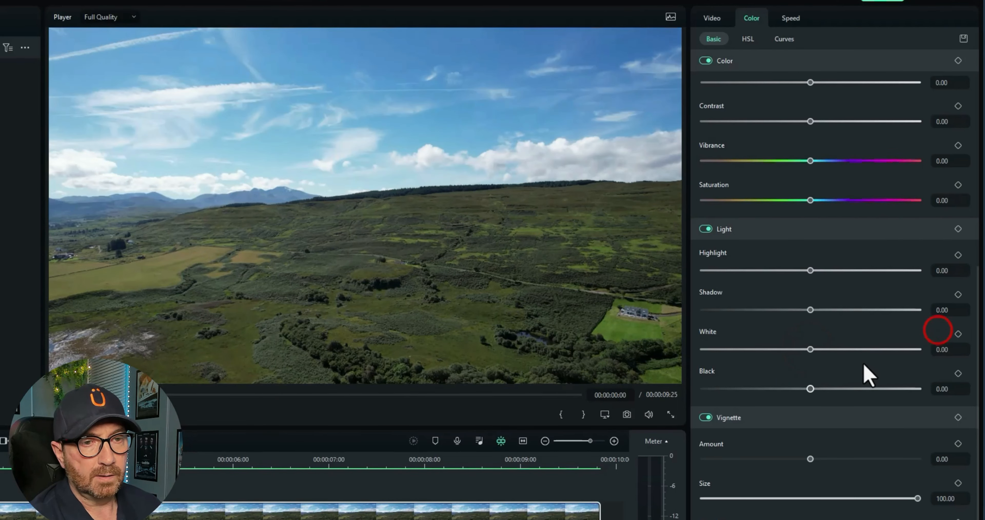
pyautogui.moveTo(808, 388); pyautogui.dragTo(832, 400)
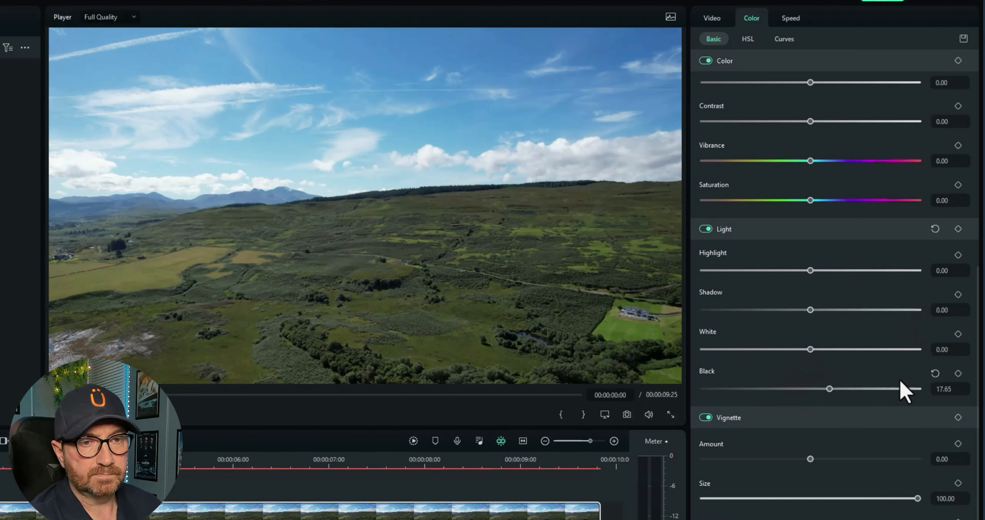
pyautogui.click(935, 373)
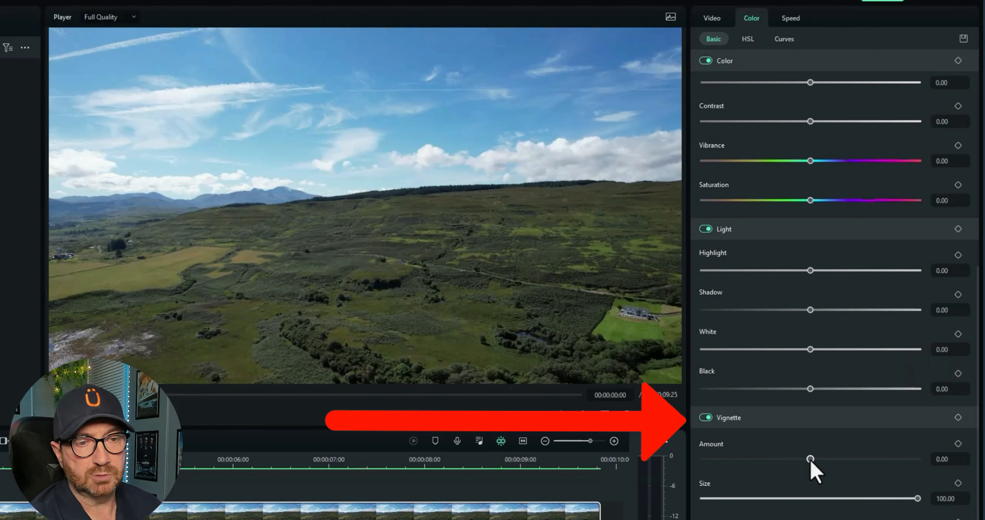
# Try changing the vignette amount on the clip, and reset the vignette settings.
pyautogui.moveTo(810, 458); pyautogui.dragTo(835, 470)
pyautogui.click(935, 416)
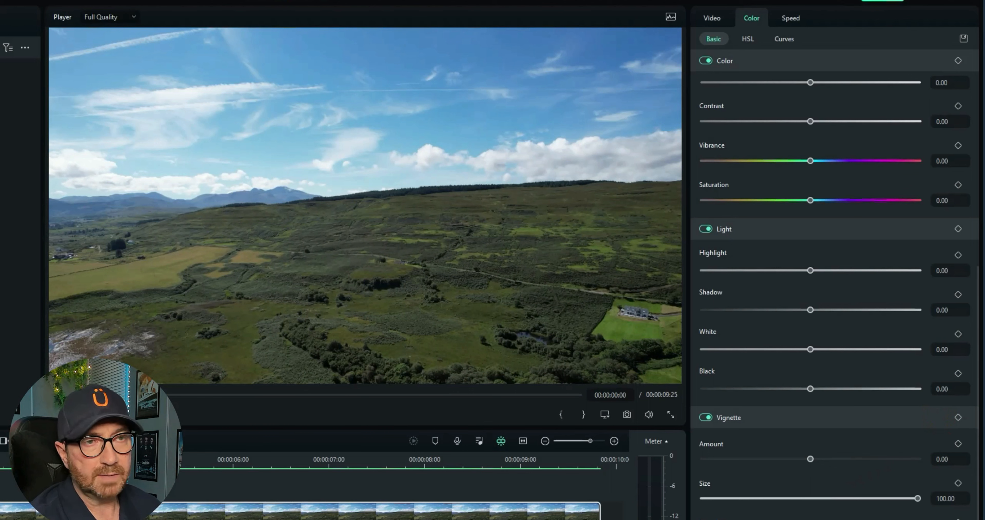
# Try raising the green range's hue, saturation and luminance to 100 in the HSL settings, and reset the HSL adjustments.
pyautogui.click(746, 39)
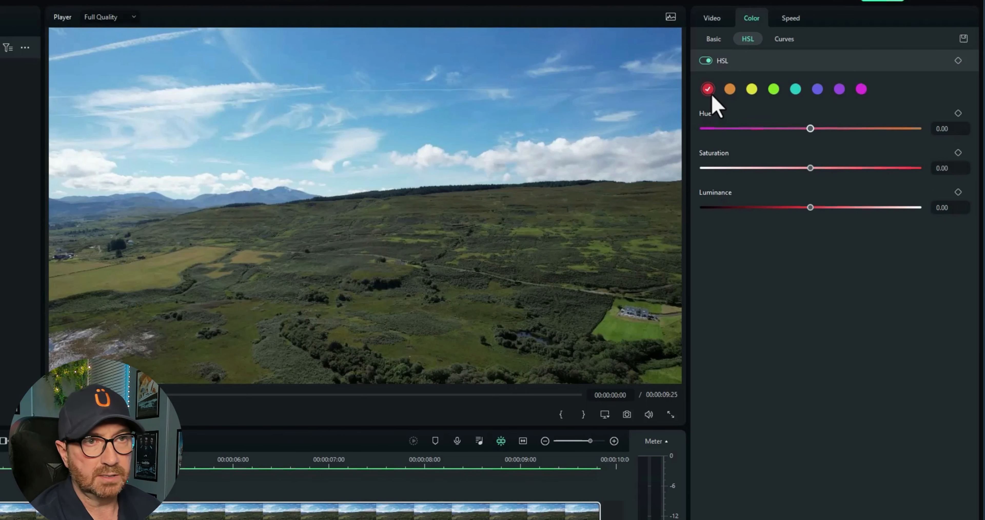
pyautogui.click(772, 91)
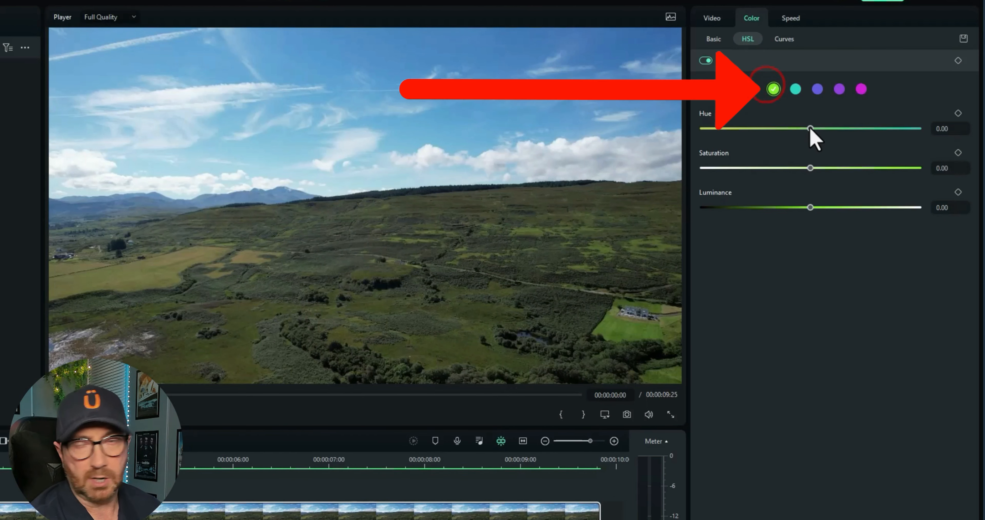
pyautogui.moveTo(811, 129); pyautogui.dragTo(905, 129)
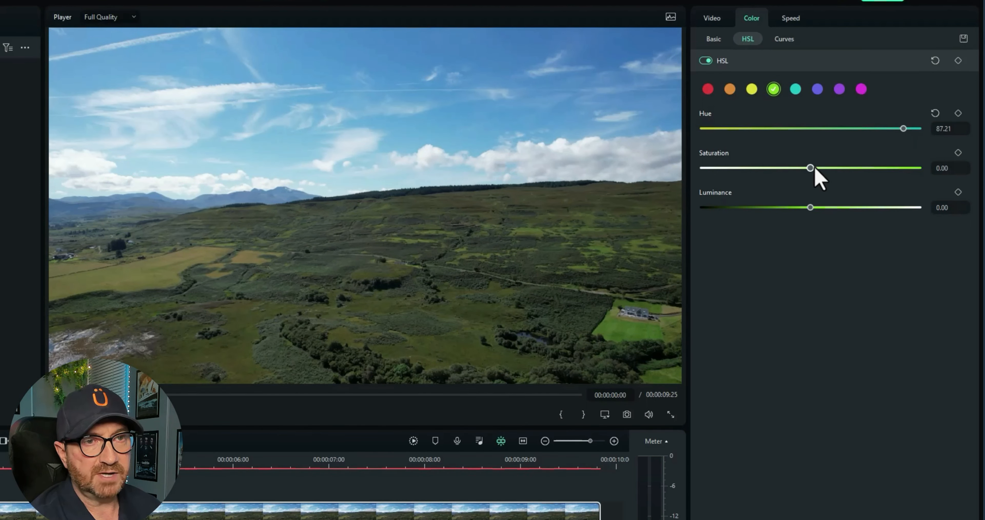
pyautogui.moveTo(810, 168); pyautogui.dragTo(910, 168)
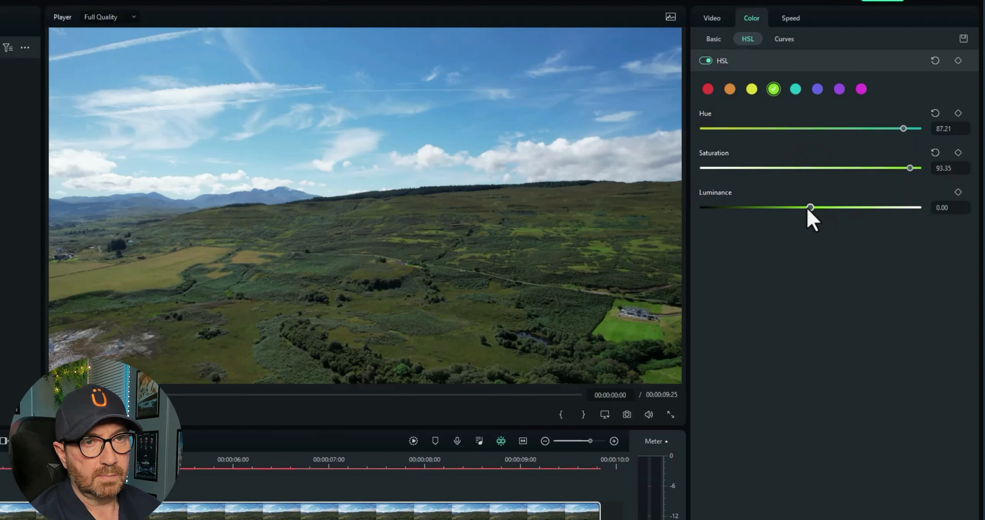
pyautogui.moveTo(810, 207); pyautogui.dragTo(957, 194)
pyautogui.click(908, 167)
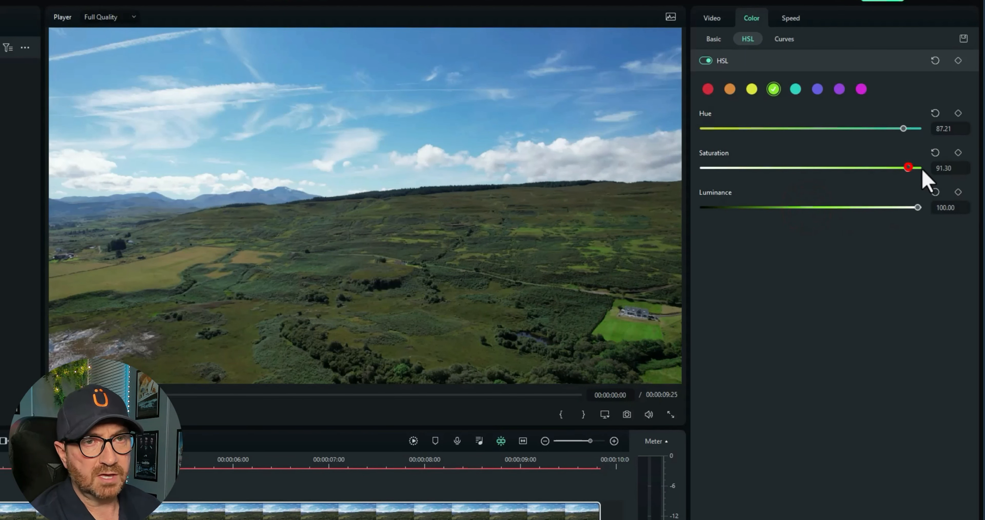
pyautogui.moveTo(903, 129); pyautogui.dragTo(943, 136)
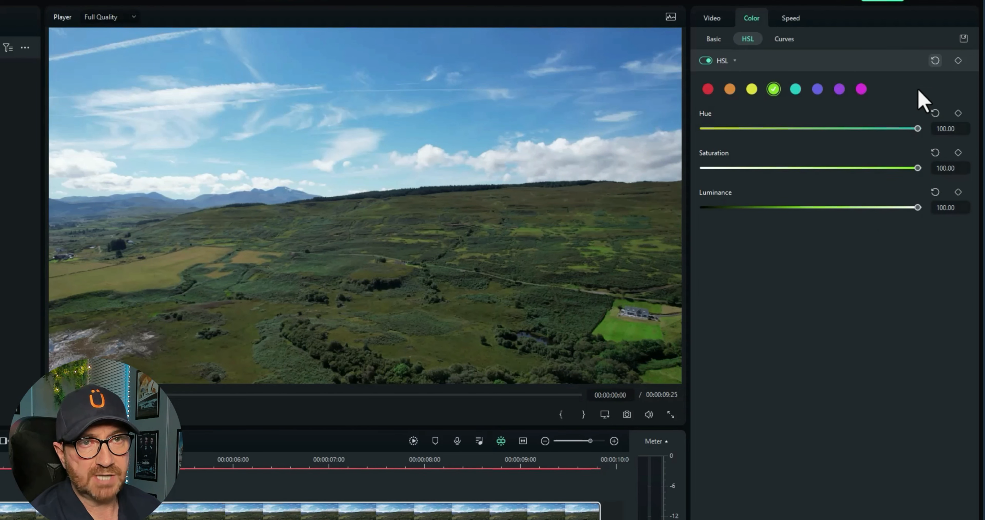
pyautogui.click(935, 62)
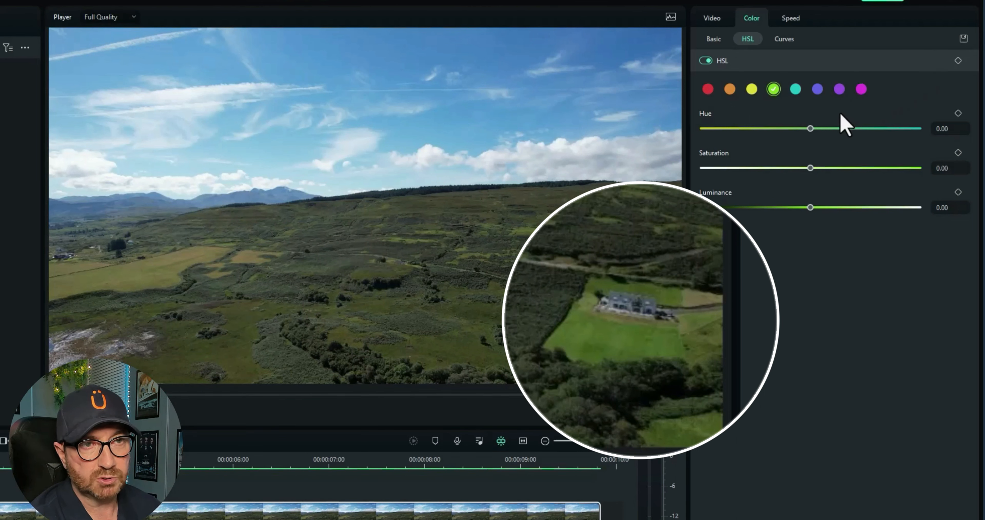
# Repeat the green HSL trial with hue, saturation and luminance at 100 to compare the lawn's color, and reset it.
pyautogui.moveTo(811, 130); pyautogui.dragTo(928, 129)
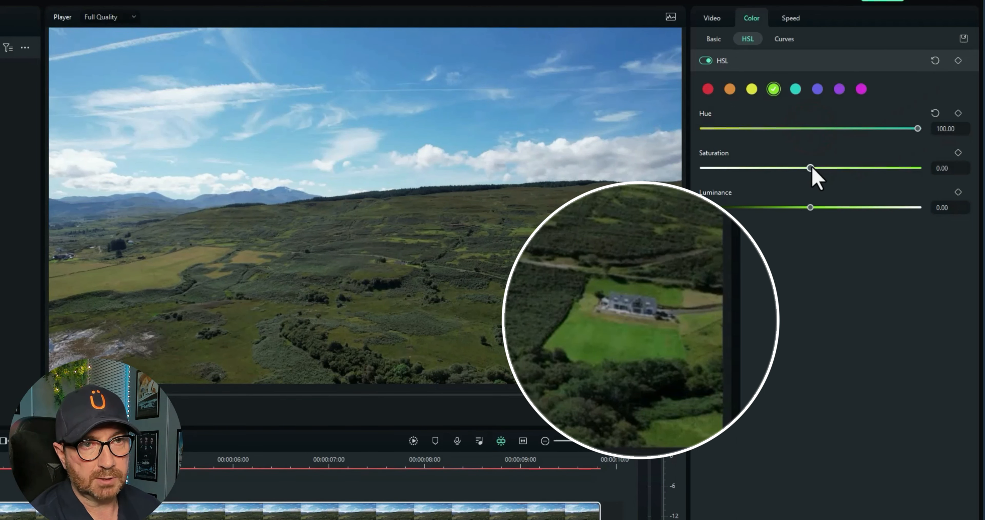
pyautogui.moveTo(810, 168); pyautogui.dragTo(910, 186)
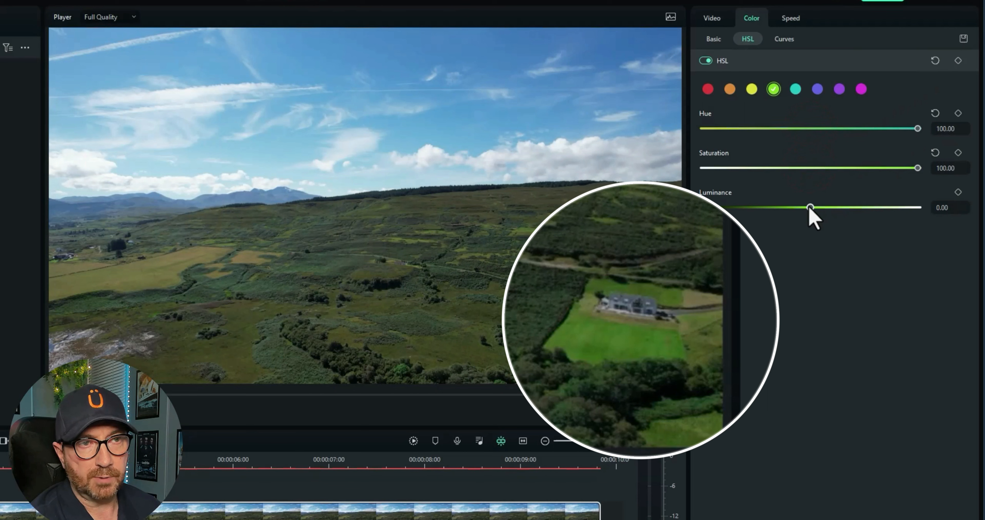
pyautogui.moveTo(810, 207); pyautogui.dragTo(926, 213)
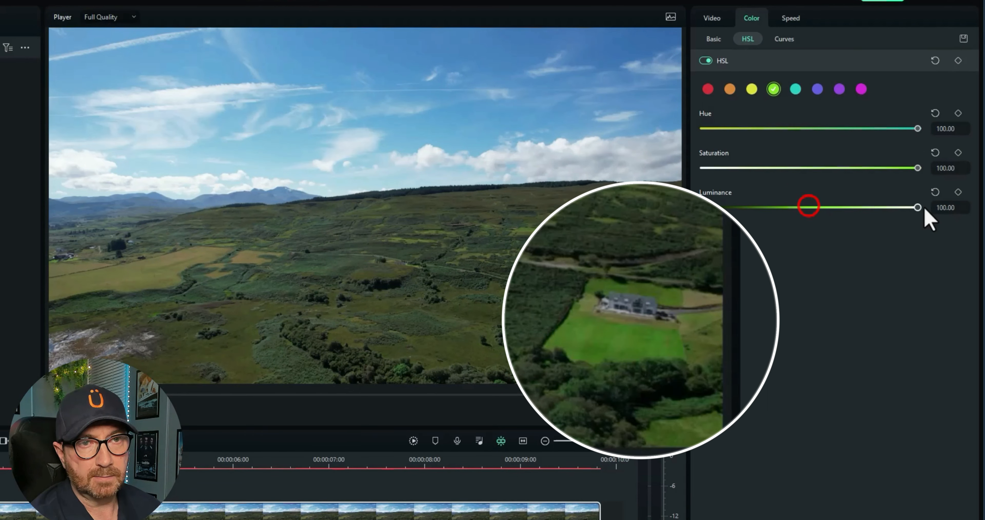
pyautogui.click(933, 60)
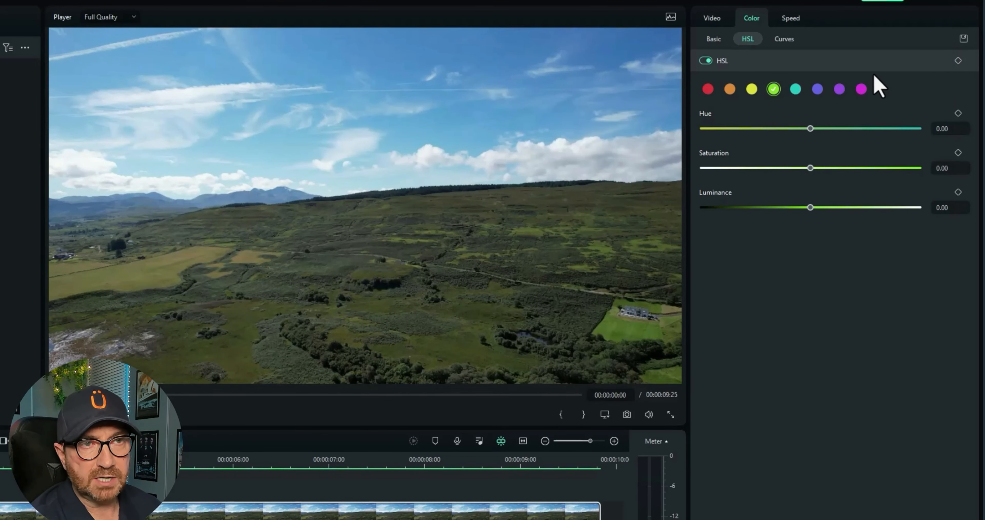
# Try setting the cyan range's hue, saturation and luminance to 100 in the HSL settings, and reset the adjustments.
pyautogui.click(798, 96)
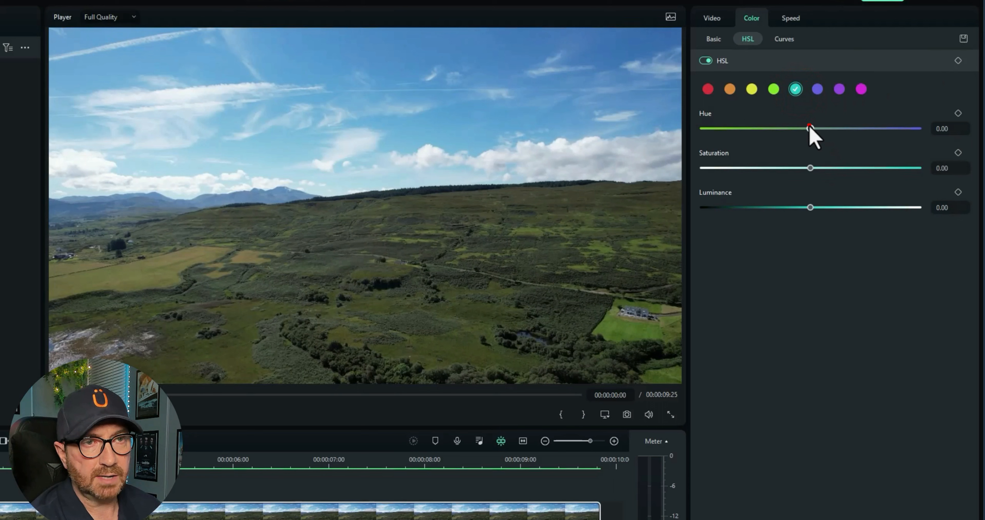
pyautogui.moveTo(810, 129); pyautogui.dragTo(920, 132)
pyautogui.moveTo(810, 168); pyautogui.dragTo(944, 170)
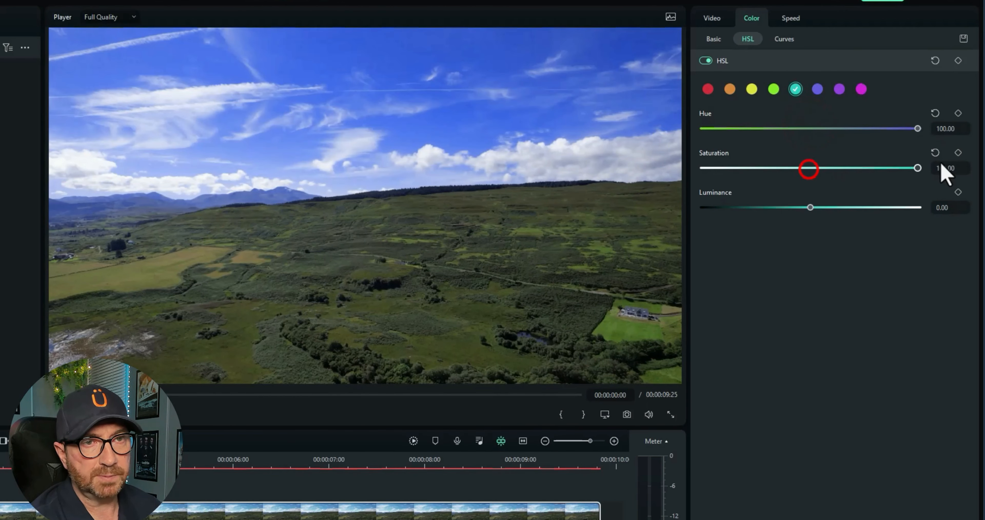
pyautogui.moveTo(809, 207); pyautogui.dragTo(949, 211)
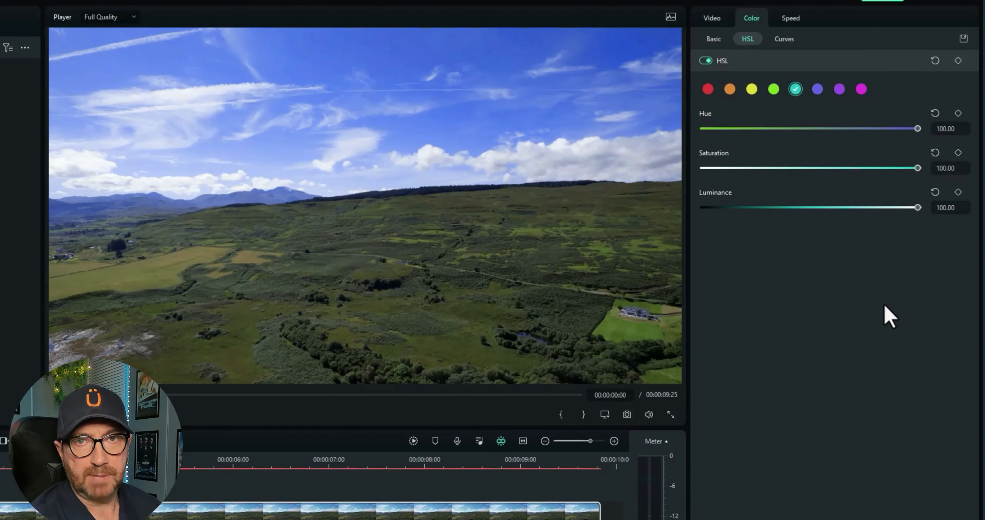
pyautogui.click(935, 61)
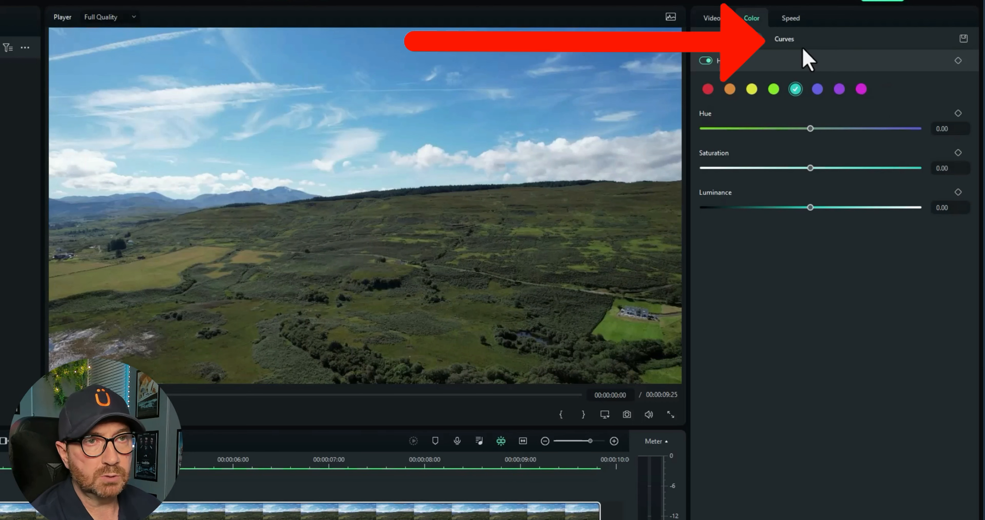
# Open the Curves settings and sample the blue sky with the eyedropper to place a point on the white (Y) curve.
pyautogui.click(780, 38)
pyautogui.click(705, 60)
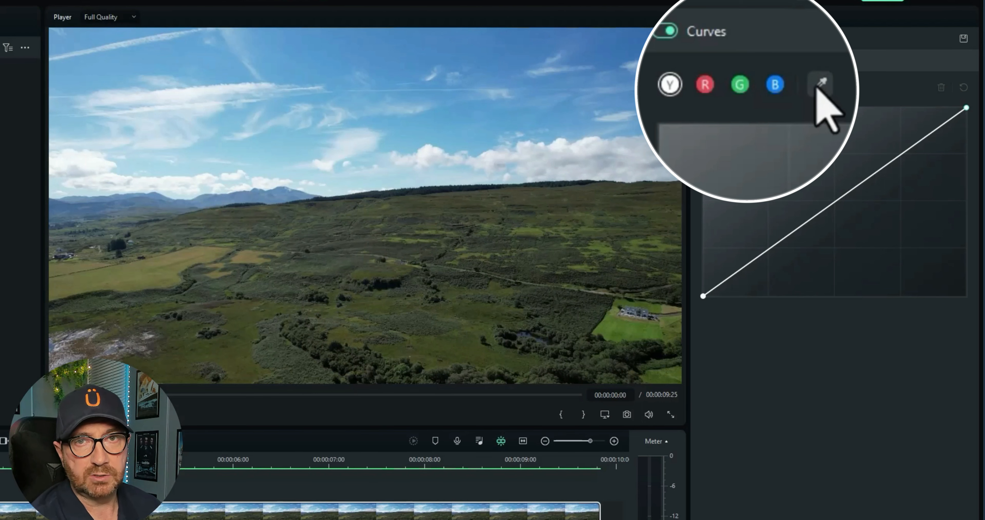
pyautogui.click(783, 87)
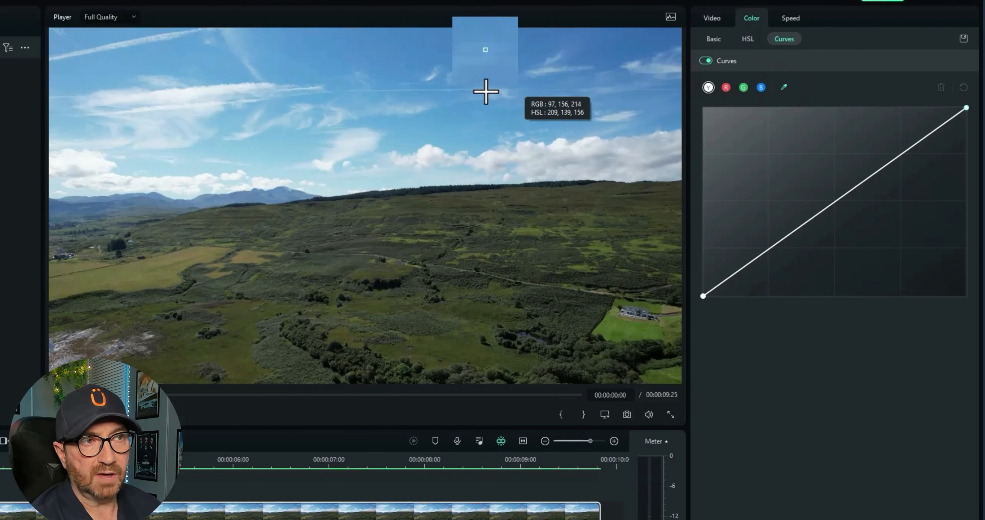
pyautogui.click(472, 114)
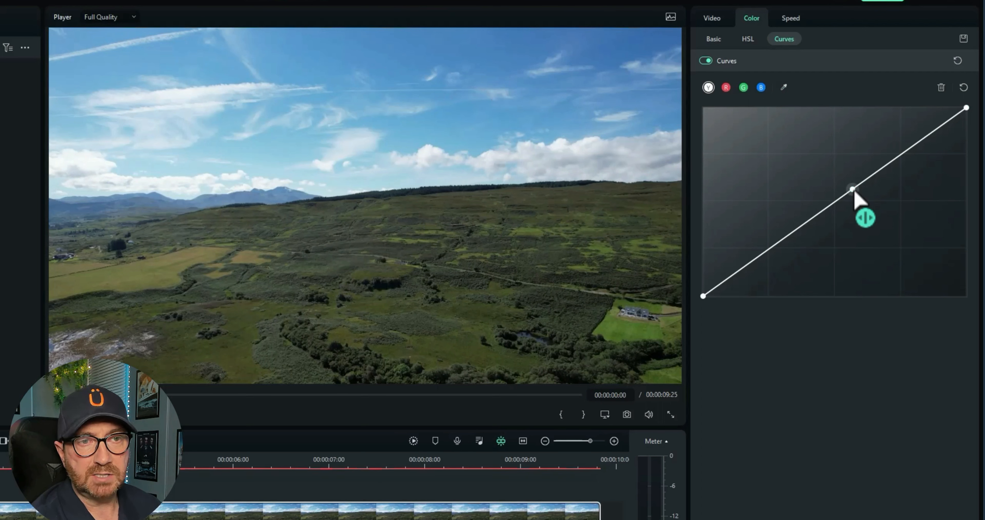
# Try an S-like shape on the white (Y) curve with lowered shadows, raised midtones and lowered highlights, and reset the curve.
pyautogui.moveTo(853, 193)
pyautogui.mouseDown()
pyautogui.moveTo(870, 220)
pyautogui.moveTo(776, 128)
pyautogui.moveTo(861, 228)
pyautogui.moveTo(844, 219)
pyautogui.moveTo(843, 202)
pyautogui.mouseUp()
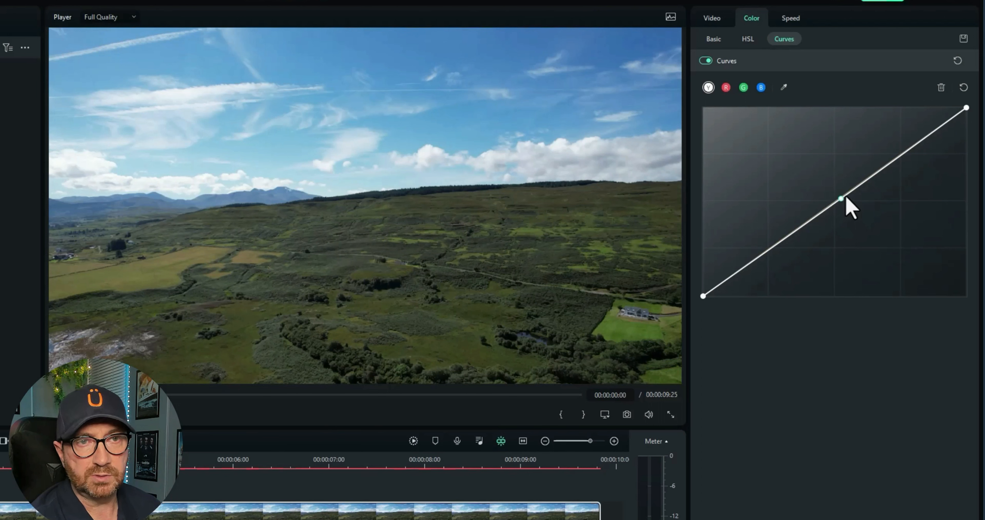
pyautogui.click(912, 146)
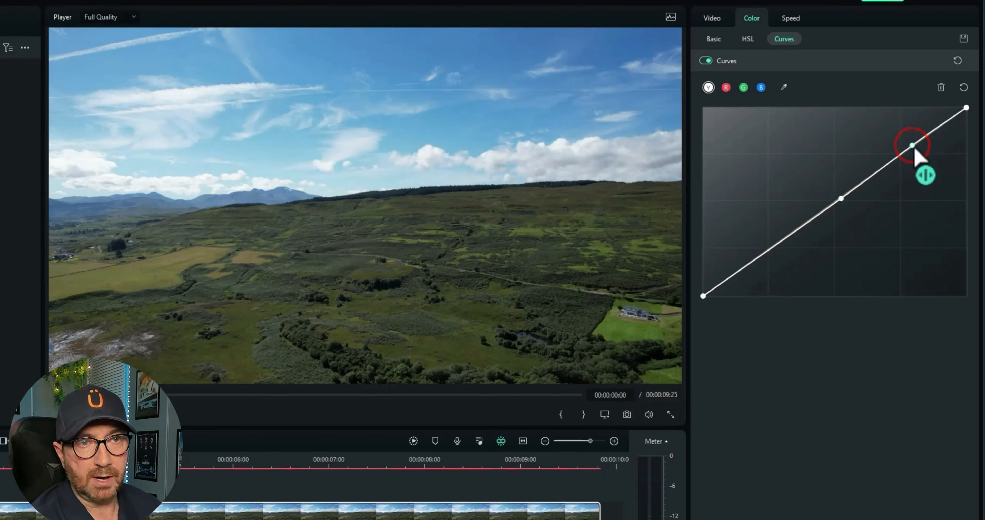
pyautogui.click(763, 254)
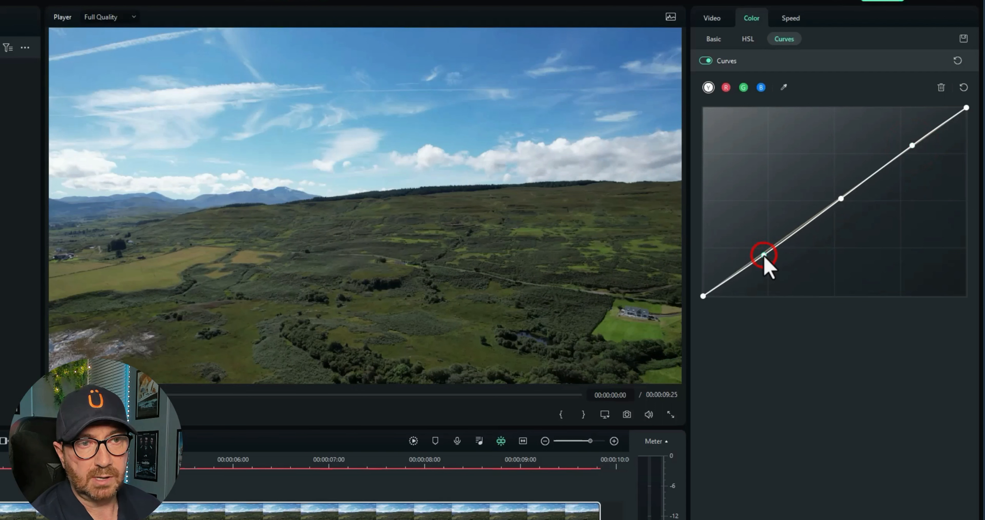
pyautogui.moveTo(763, 254); pyautogui.dragTo(772, 267)
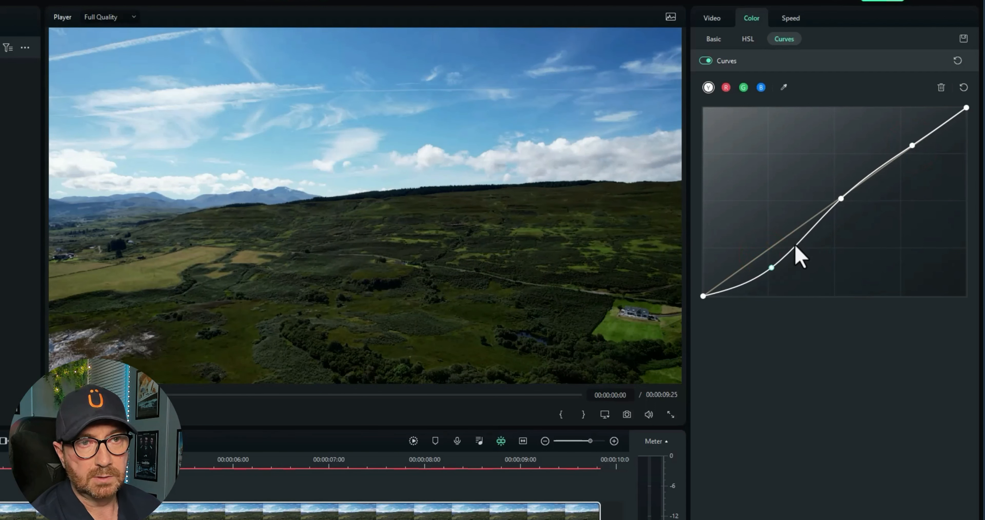
pyautogui.moveTo(841, 198); pyautogui.dragTo(832, 190)
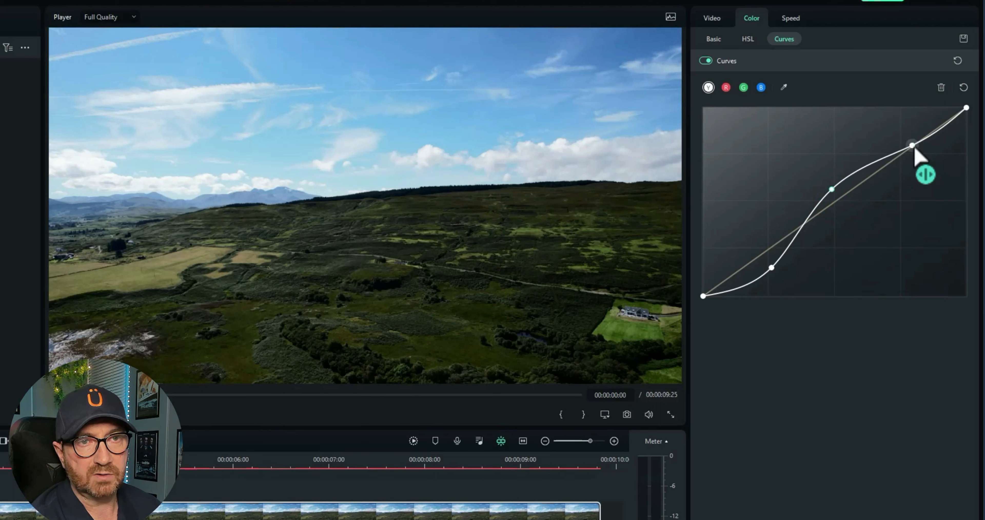
pyautogui.moveTo(912, 145); pyautogui.dragTo(924, 157)
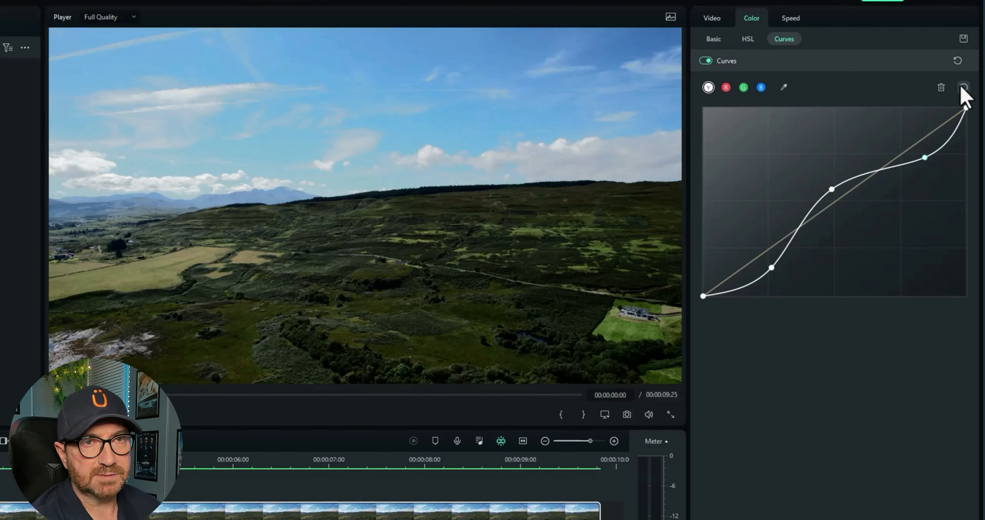
pyautogui.click(960, 86)
# Return to the basic color settings and expand the preset library filtered to the 3D LUT category.
pyautogui.click(747, 39)
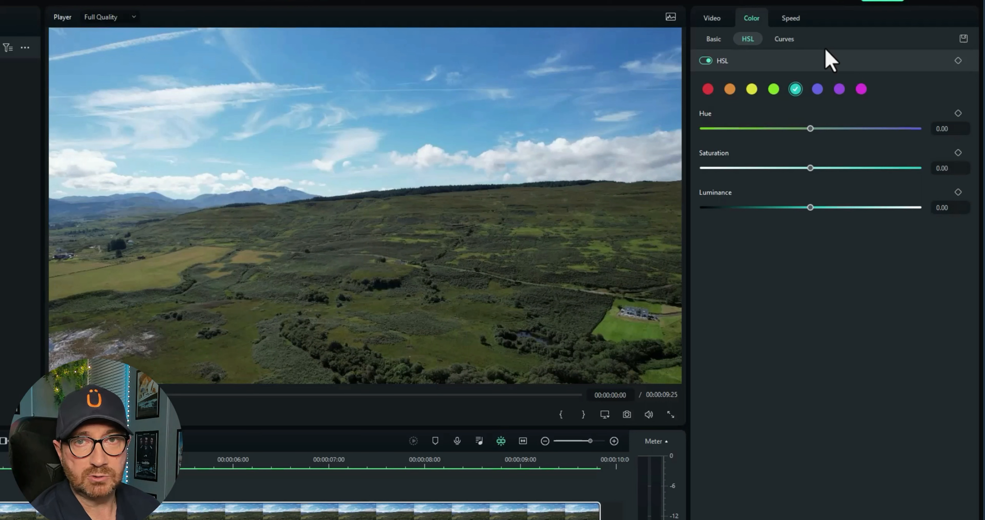
pyautogui.click(713, 40)
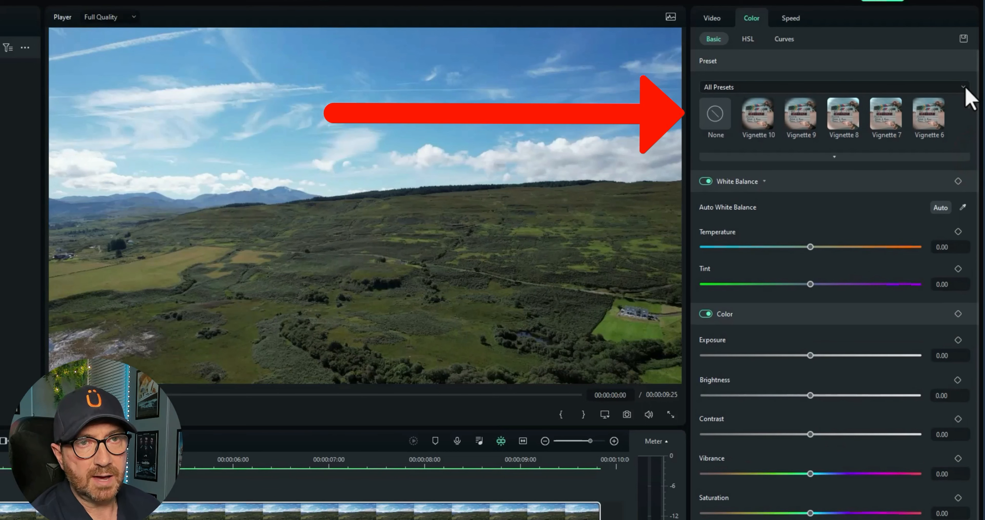
pyautogui.click(835, 156)
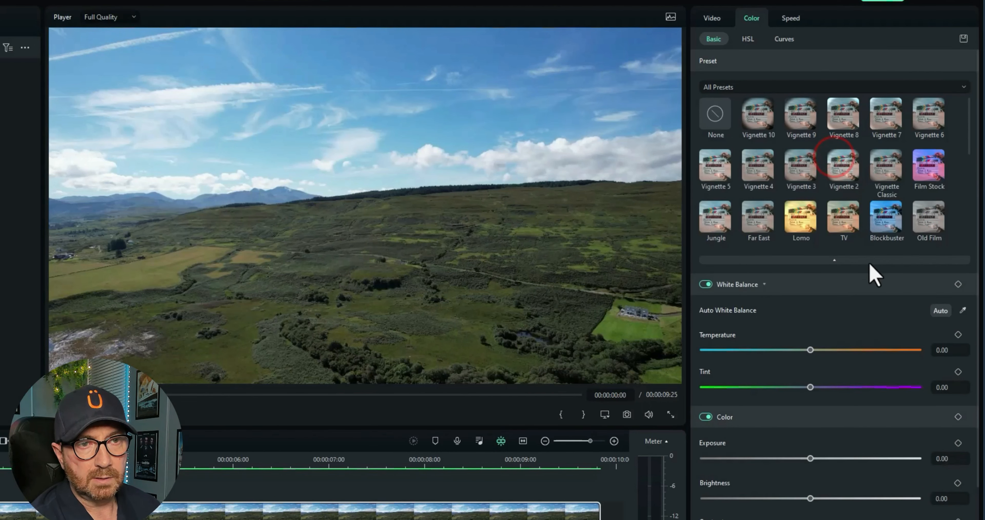
pyautogui.click(963, 87)
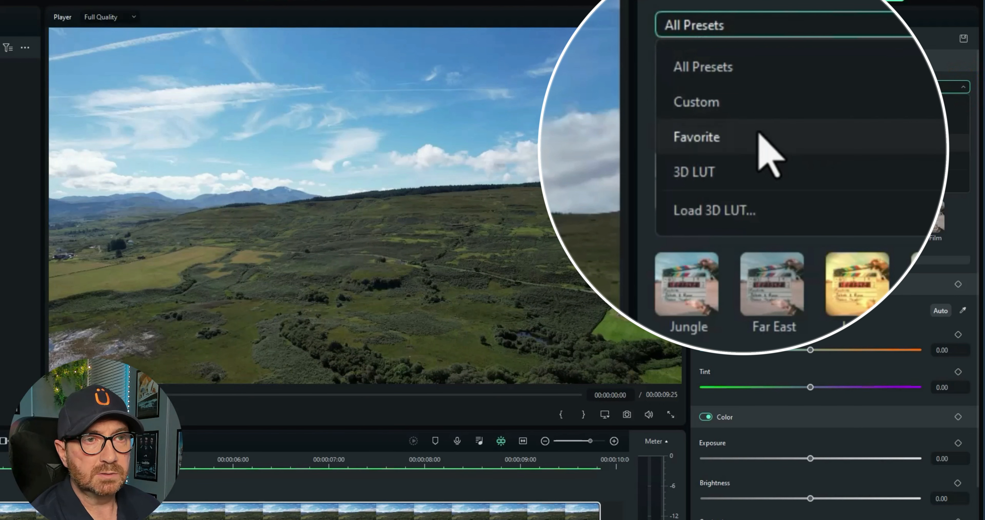
pyautogui.click(739, 161)
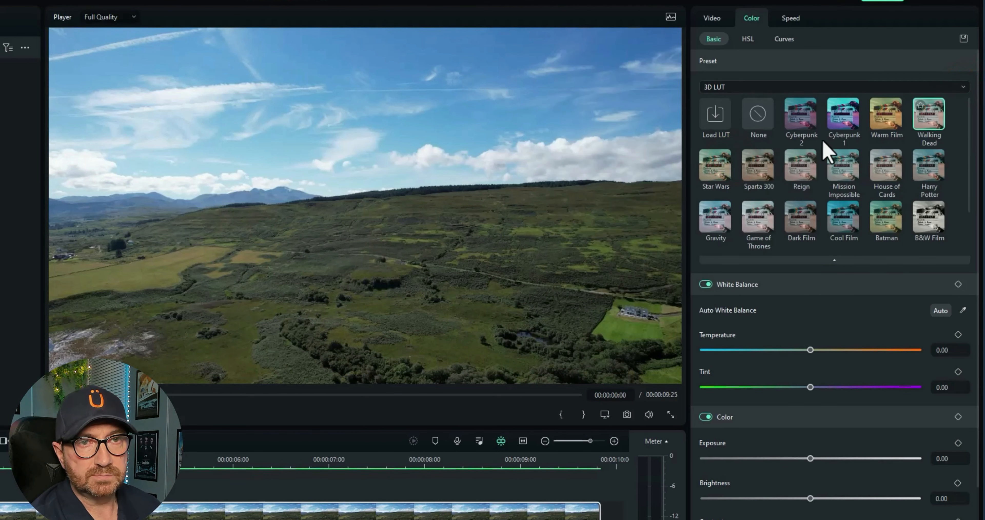
# Try the Cyberpunk 2 LUT on the drone clip, and undo it.
pyautogui.moveTo(973, 117); pyautogui.dragTo(956, 105)
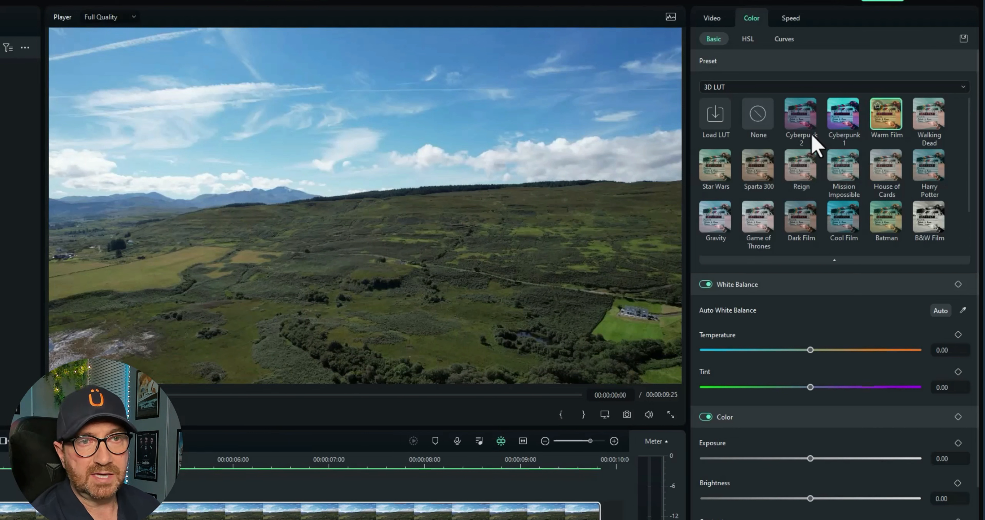
pyautogui.click(794, 117)
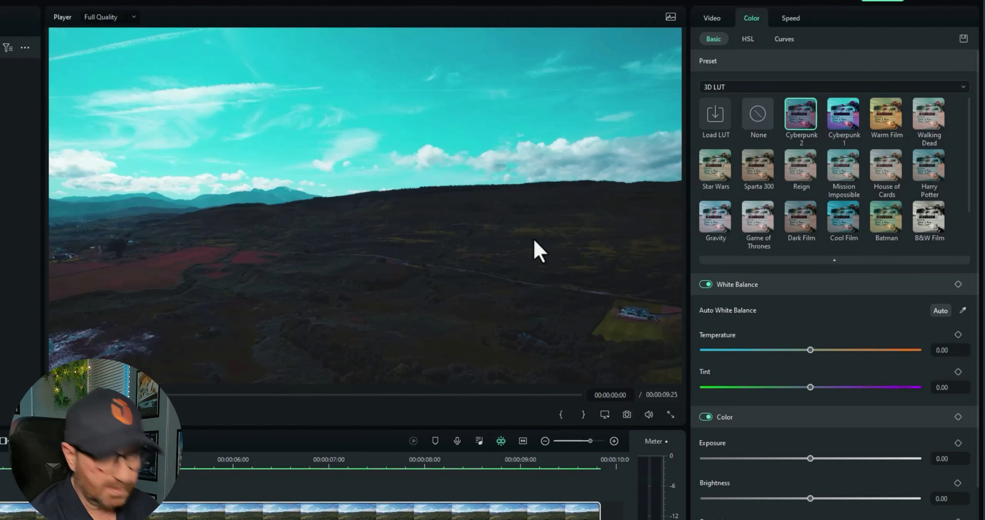
pyautogui.hotkey('ctrl', 'z')
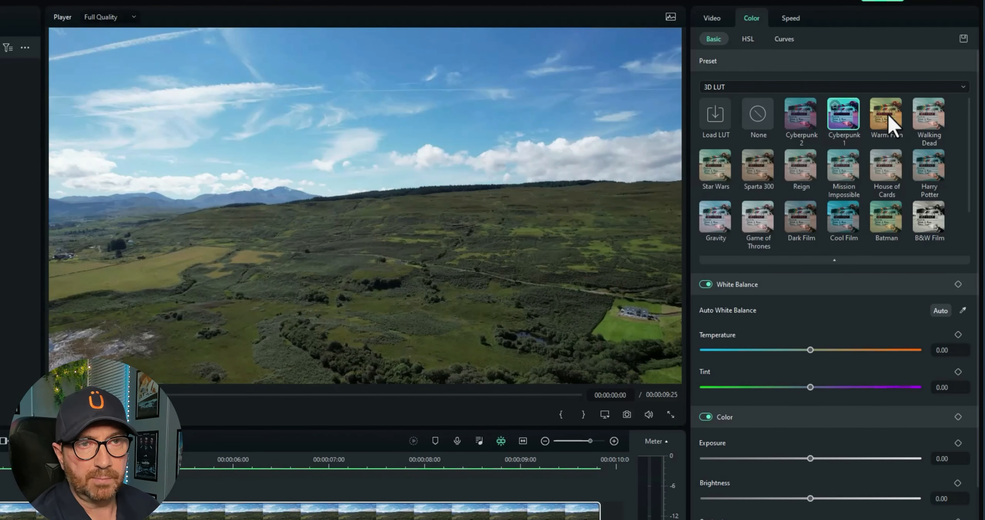
# Try the Warm Film and Walking Dead LUTs on the clip one after the other, removing each one.
pyautogui.click(891, 123)
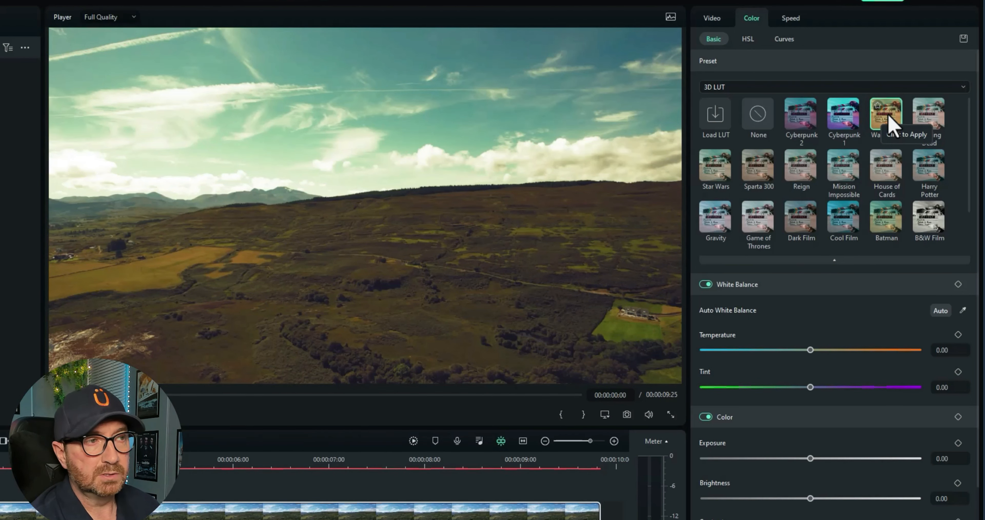
pyautogui.click(888, 115)
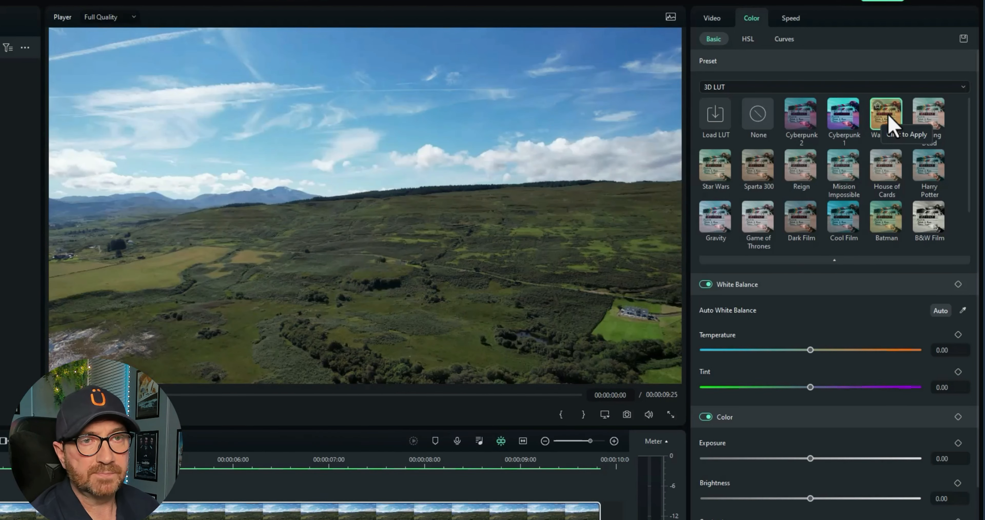
pyautogui.click(930, 126)
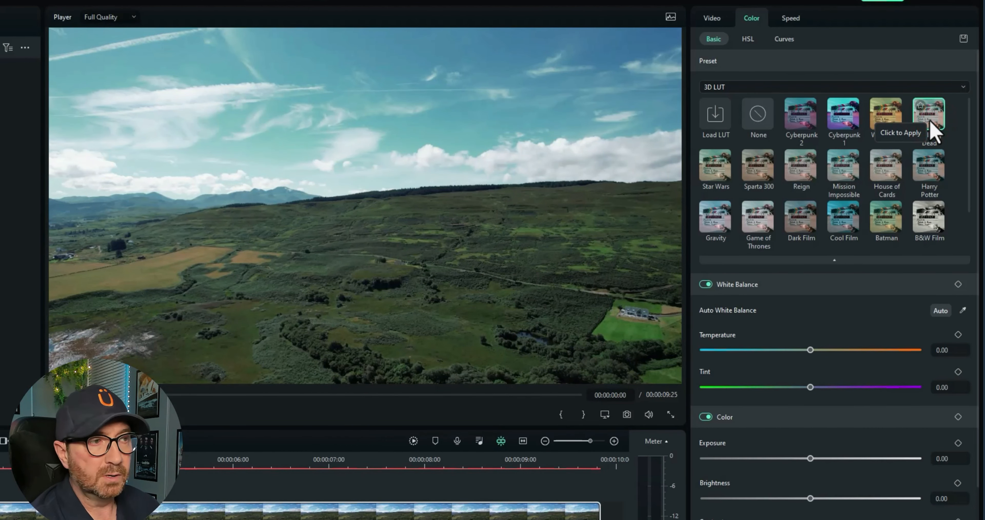
pyautogui.click(930, 125)
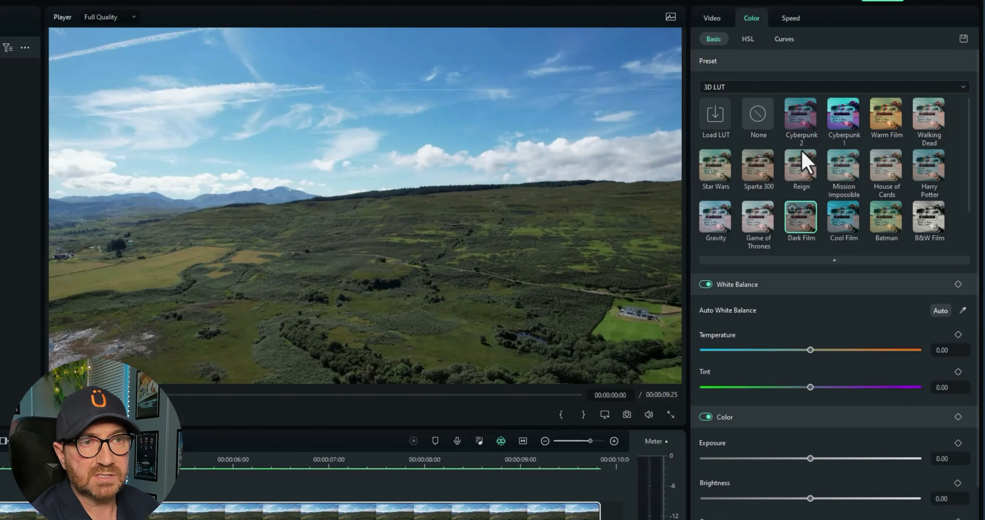
# Try the Star Wars, Mission Impossible and Harry Potter LUTs on the clip in turn, removing each one.
pyautogui.click(712, 179)
pyautogui.click(712, 178)
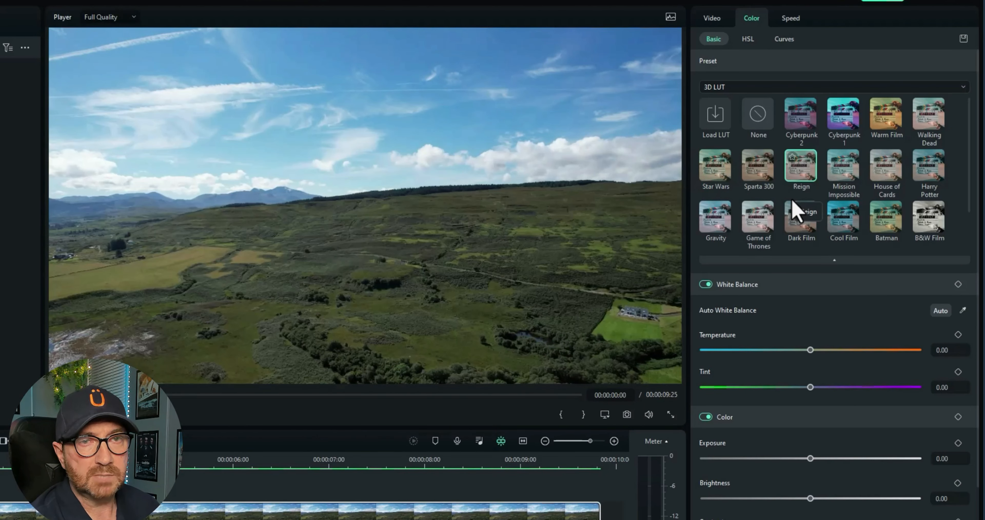
pyautogui.click(846, 178)
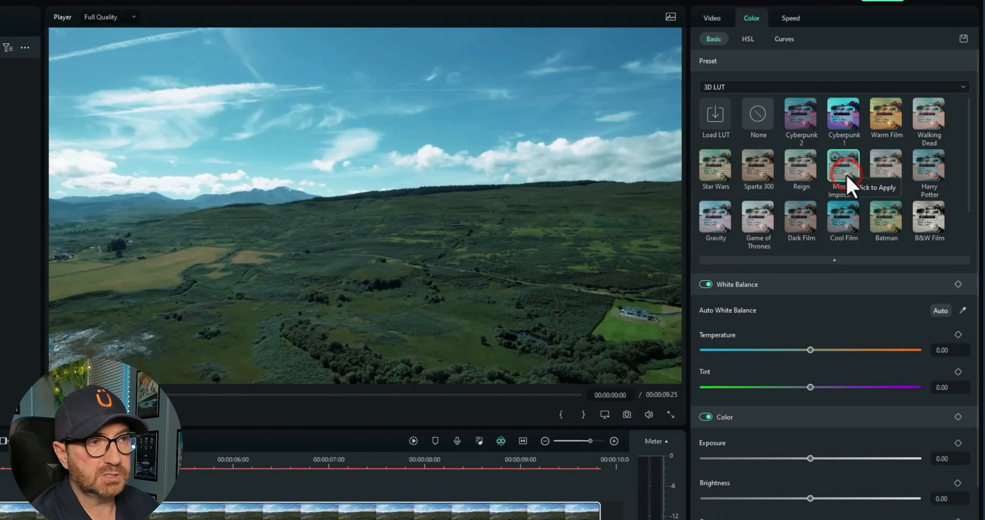
pyautogui.click(846, 178)
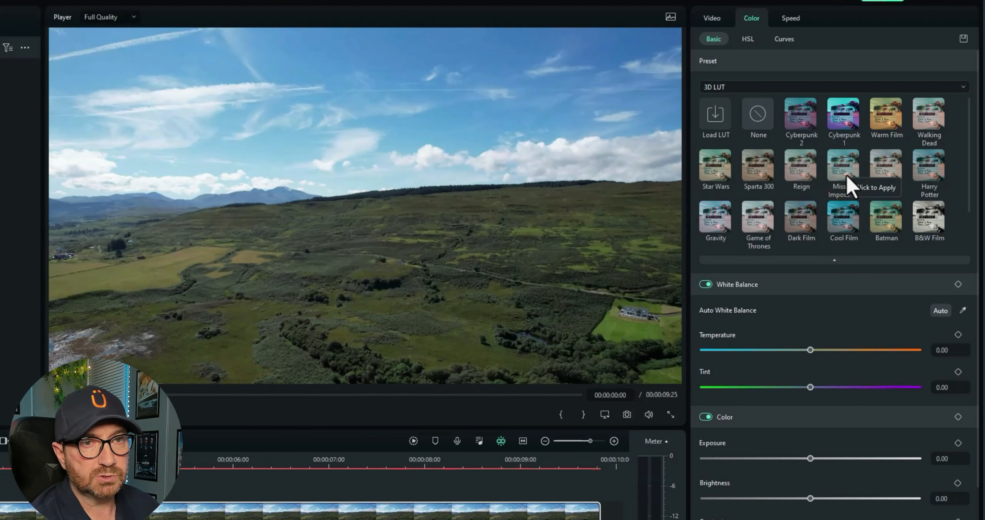
pyautogui.click(918, 169)
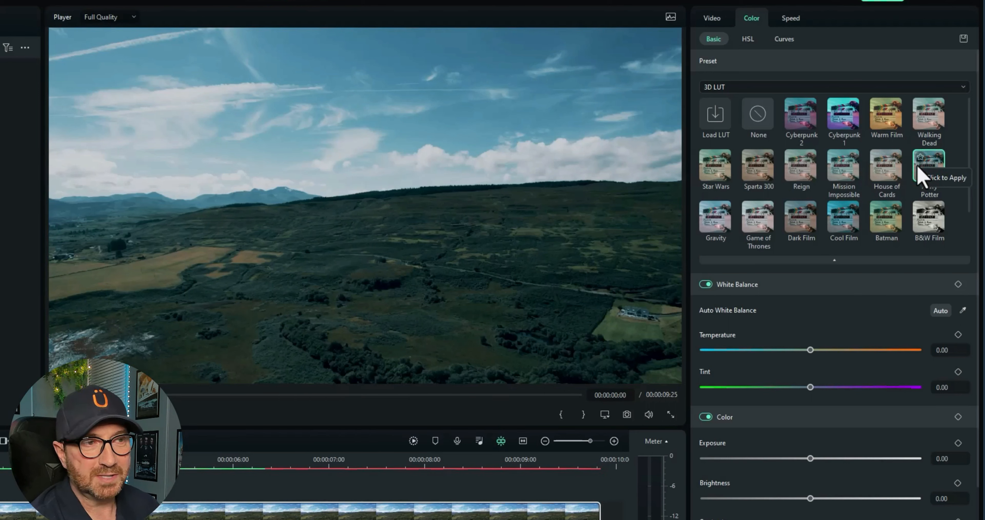
pyautogui.click(921, 174)
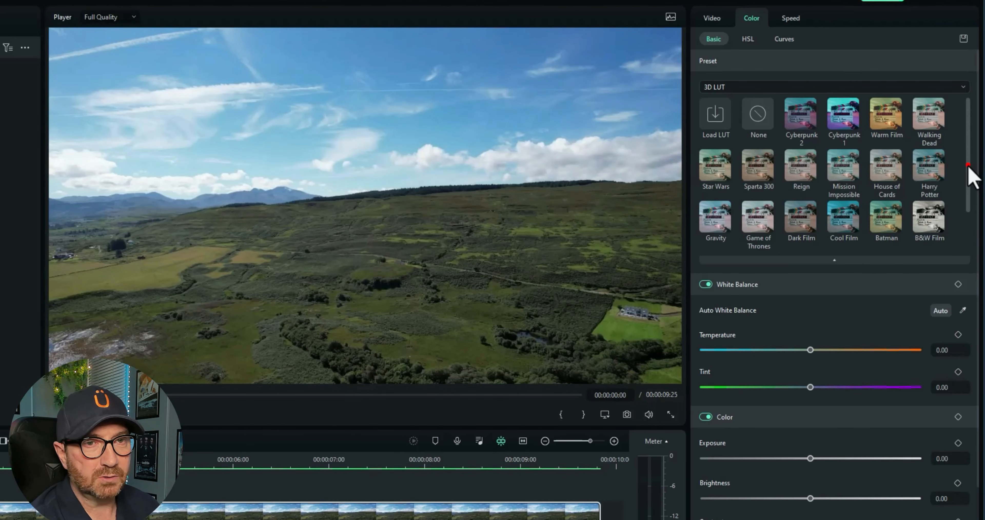
# Try the Game of Thrones and Batman LUTs further down the preset library, removing each one.
pyautogui.moveTo(969, 168); pyautogui.dragTo(963, 219)
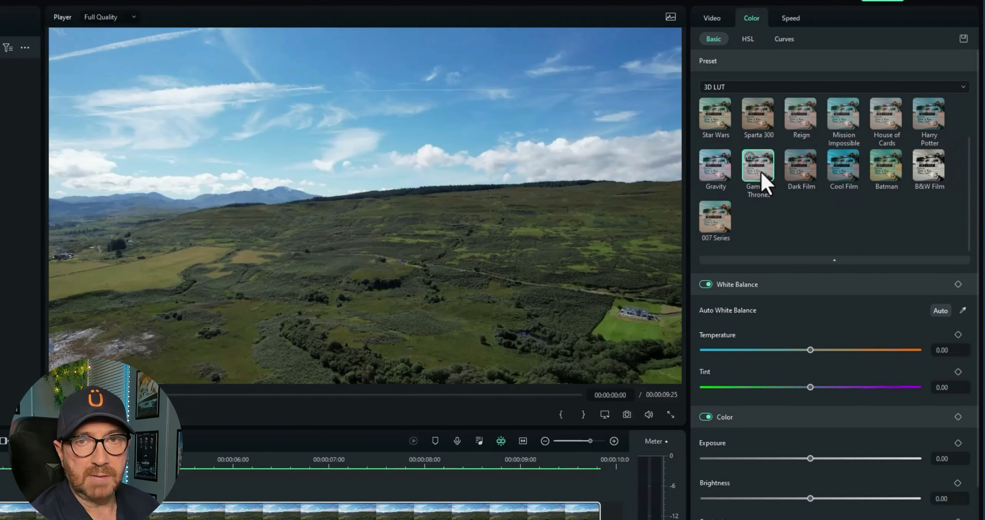
pyautogui.click(762, 183)
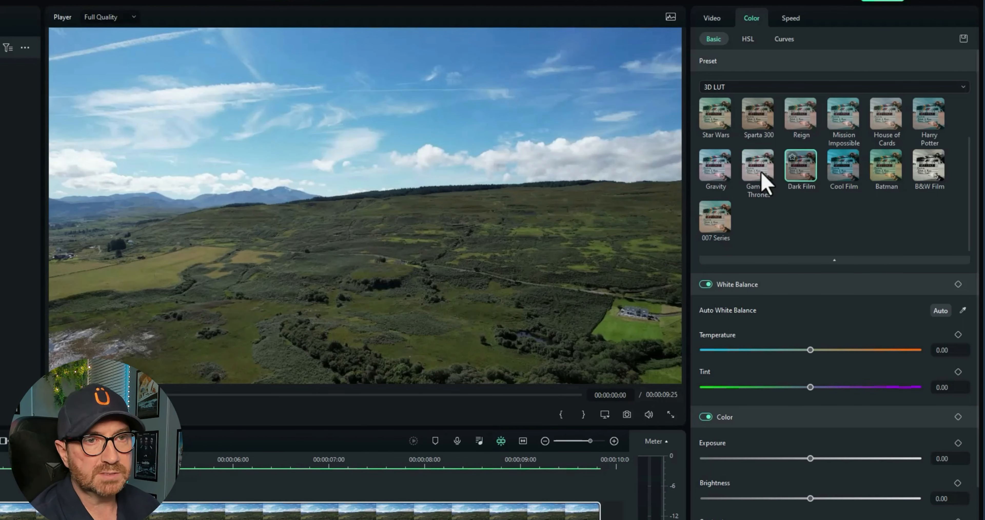
pyautogui.click(886, 175)
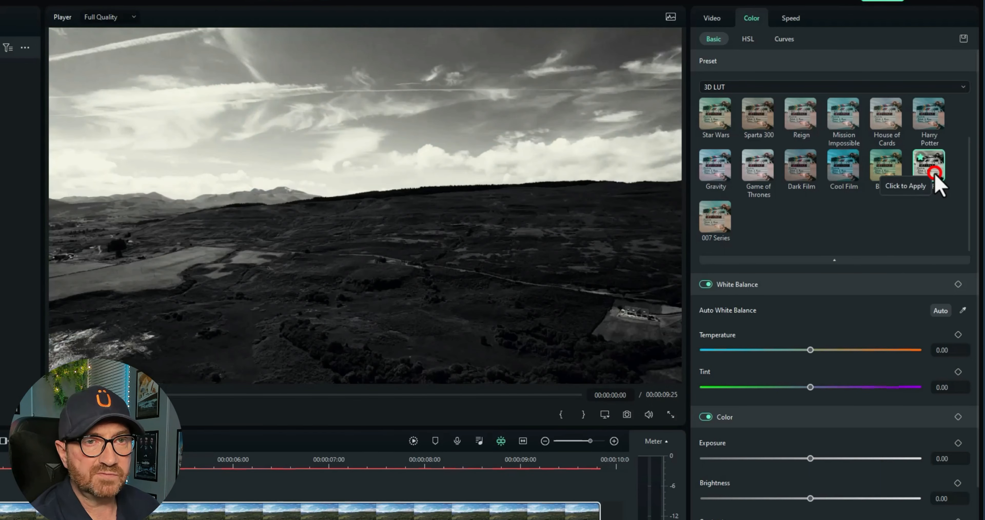
# Try the B&W Film LUT and play back the clip to preview the black-and-white look, and remove the LUT.
pyautogui.click(933, 174)
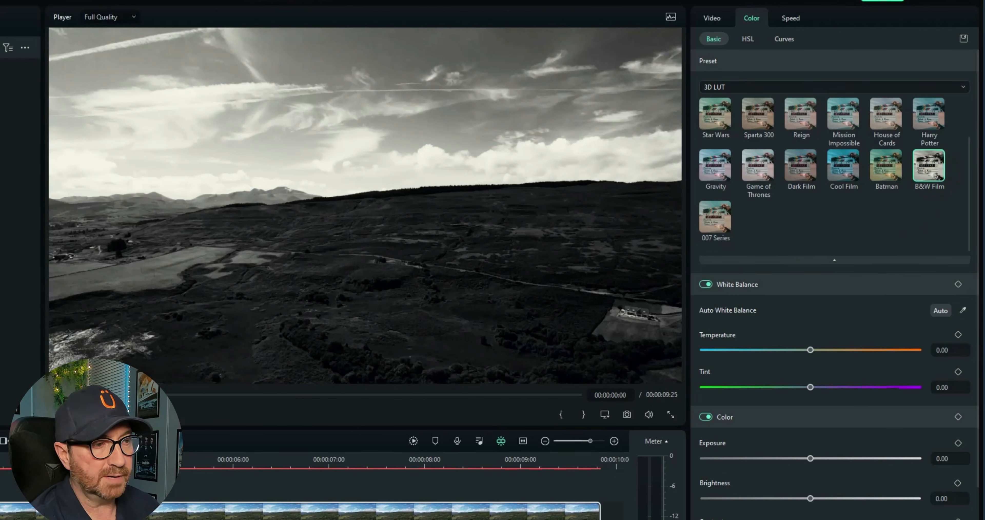
pyautogui.press('space')
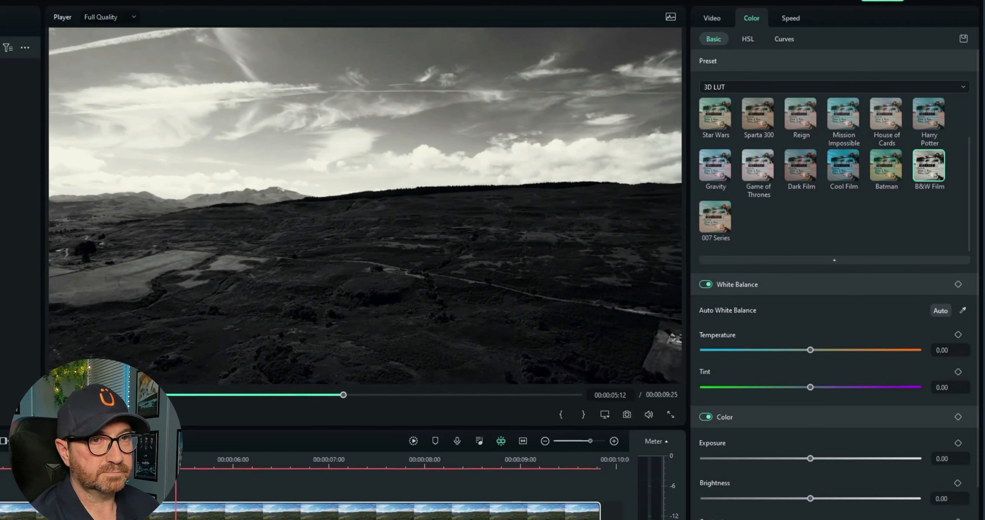
pyautogui.press('space')
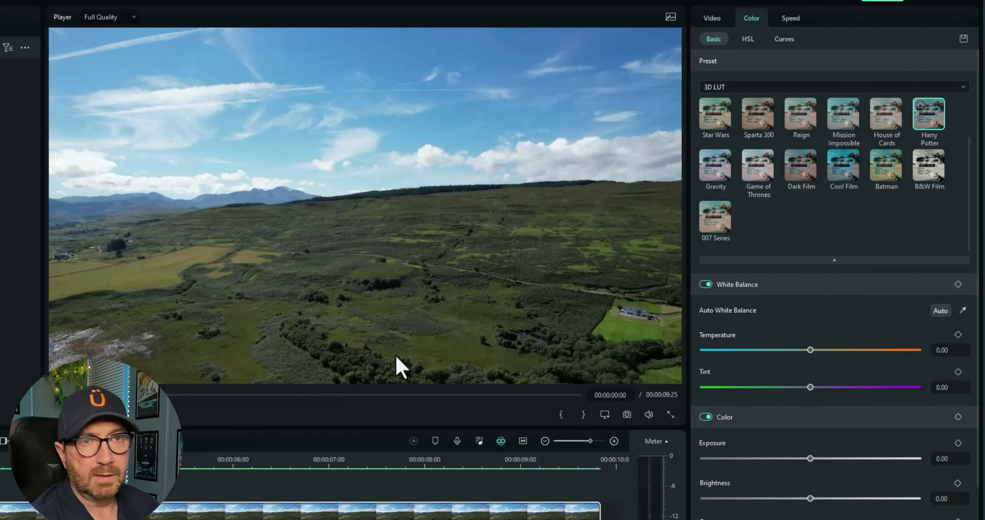
# Switch the preset library back to All Presets and show the vignette presets at its beginning.
pyautogui.click(960, 87)
pyautogui.click(860, 108)
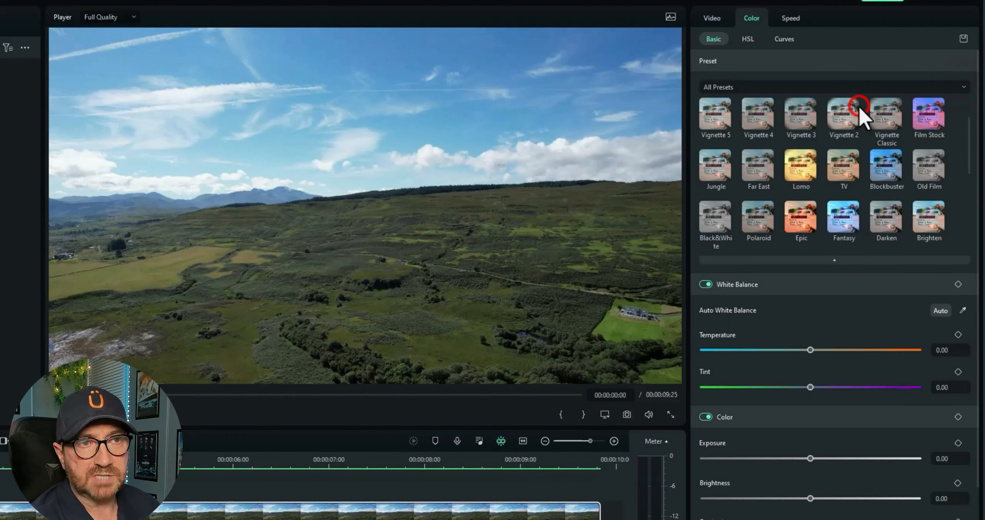
pyautogui.moveTo(967, 126); pyautogui.dragTo(968, 96)
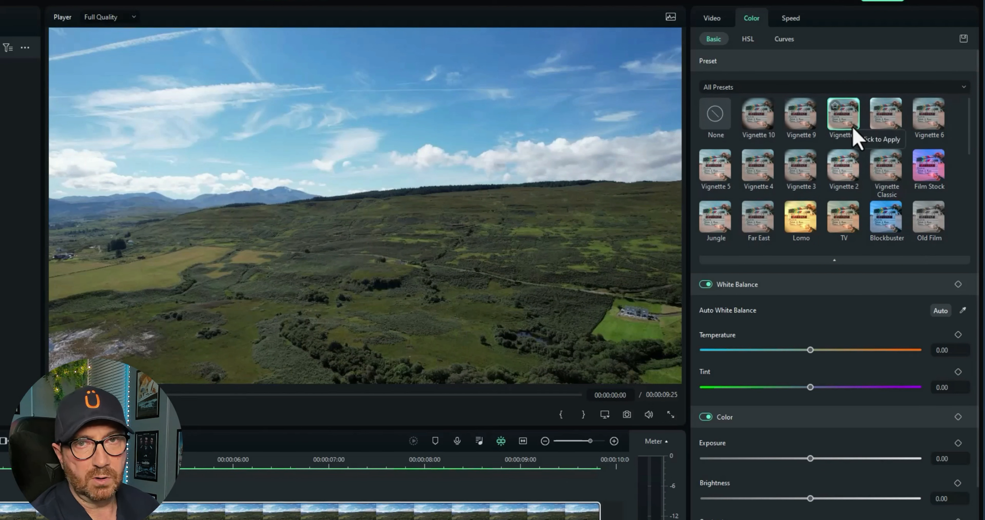
# Try the Vignette 3 preset on the clip, and undo it.
pyautogui.click(797, 165)
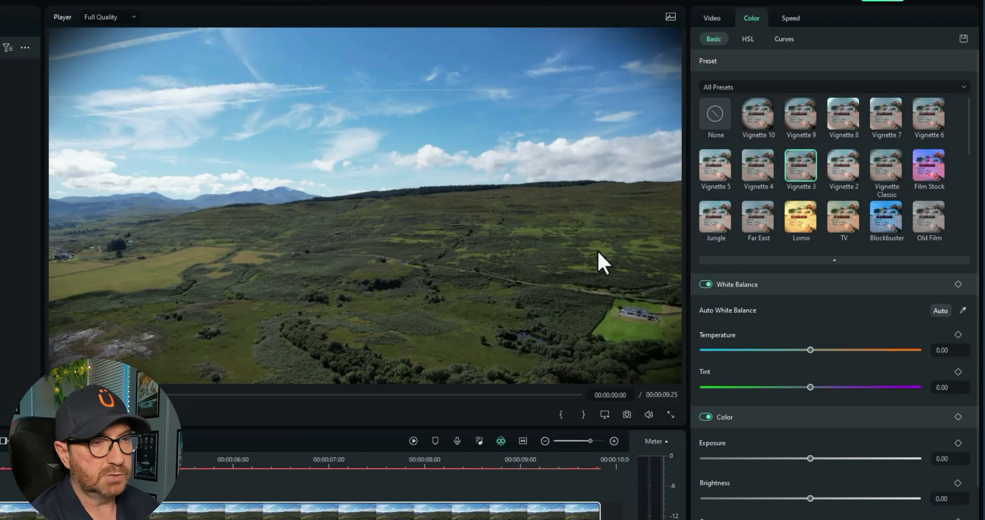
pyautogui.hotkey('ctrl', 'z')
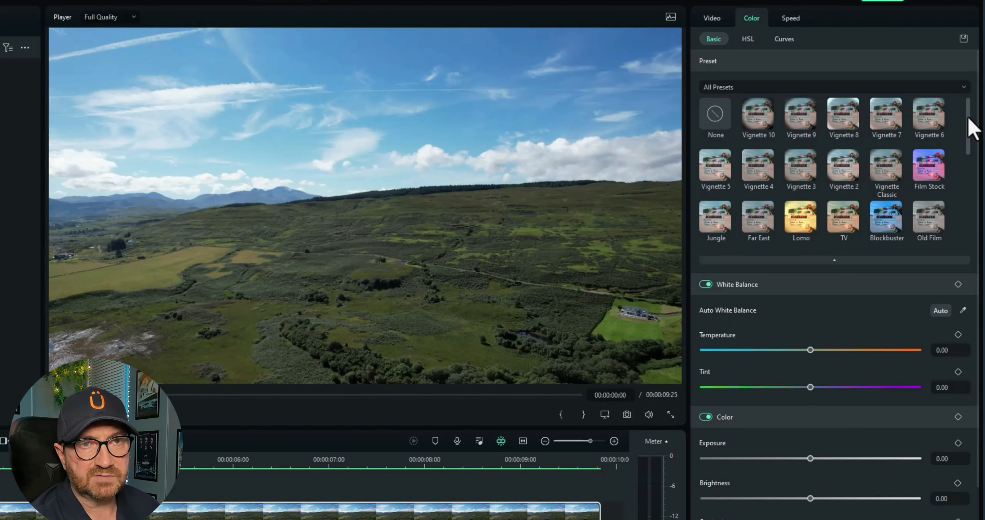
# Apply the Film Stock preset to the drone clip.
pyautogui.moveTo(969, 119); pyautogui.dragTo(950, 137)
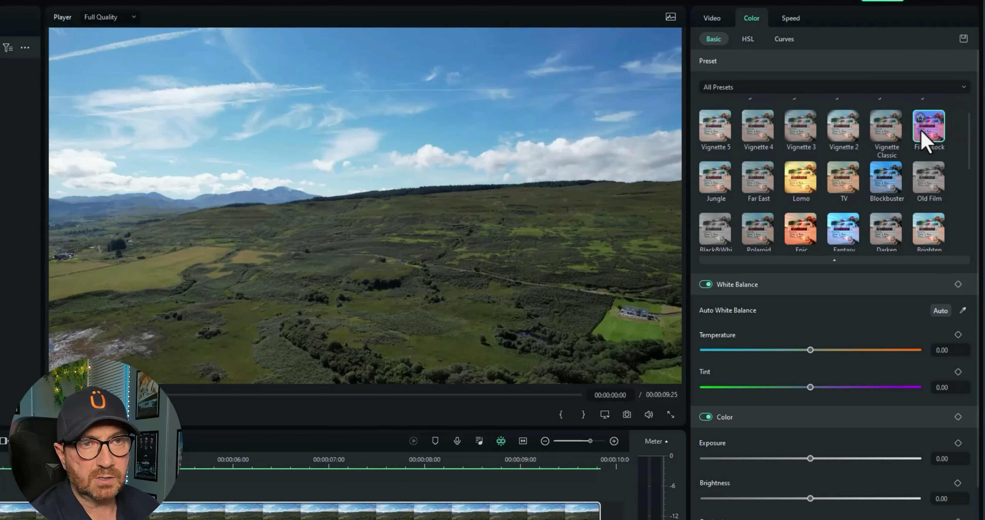
pyautogui.click(924, 143)
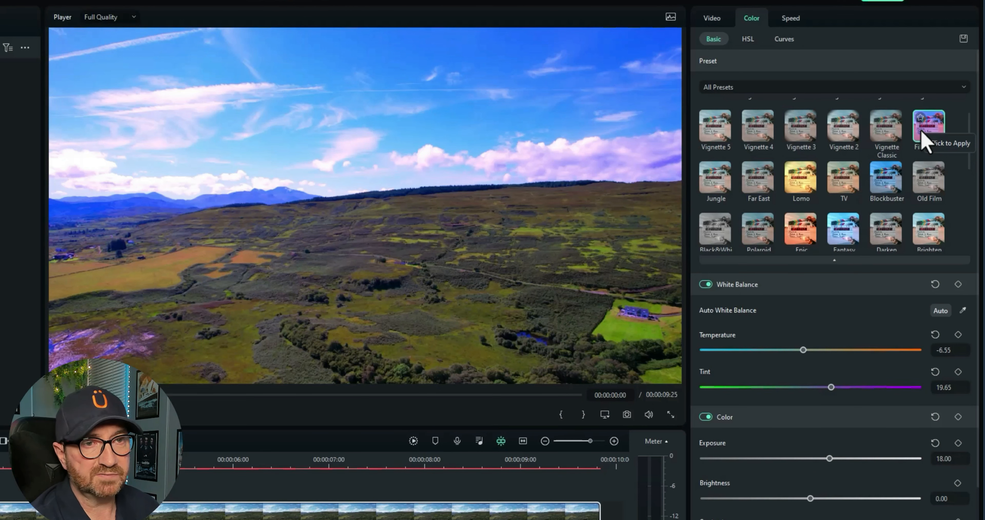
# Preview the Film Stock preset again and return to the beginning of the preset library.
pyautogui.click(924, 143)
pyautogui.moveTo(966, 134); pyautogui.dragTo(972, 100)
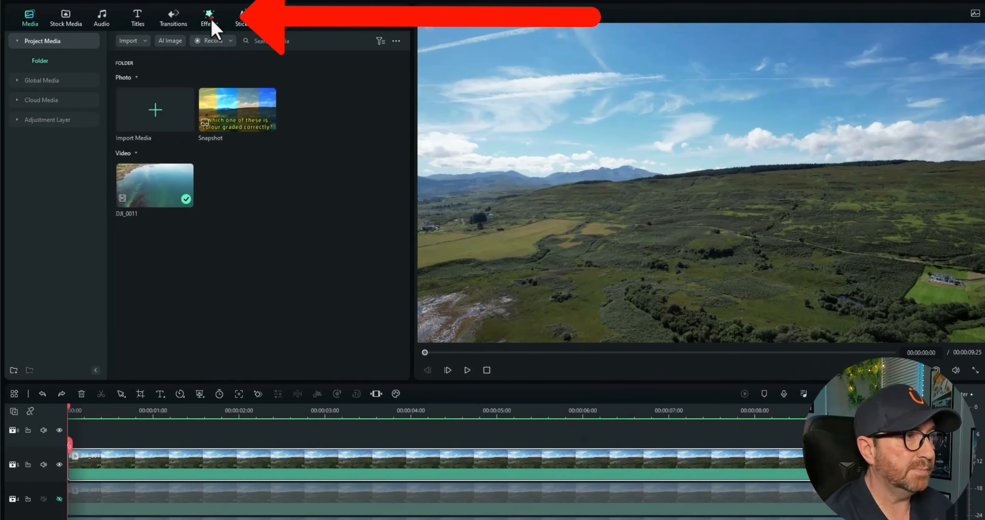
# Preview the VibrantFilm, UrbanHigh, SinCity and Thriller looks from the LUT category of the Filter&LUT effects.
pyautogui.click(209, 18)
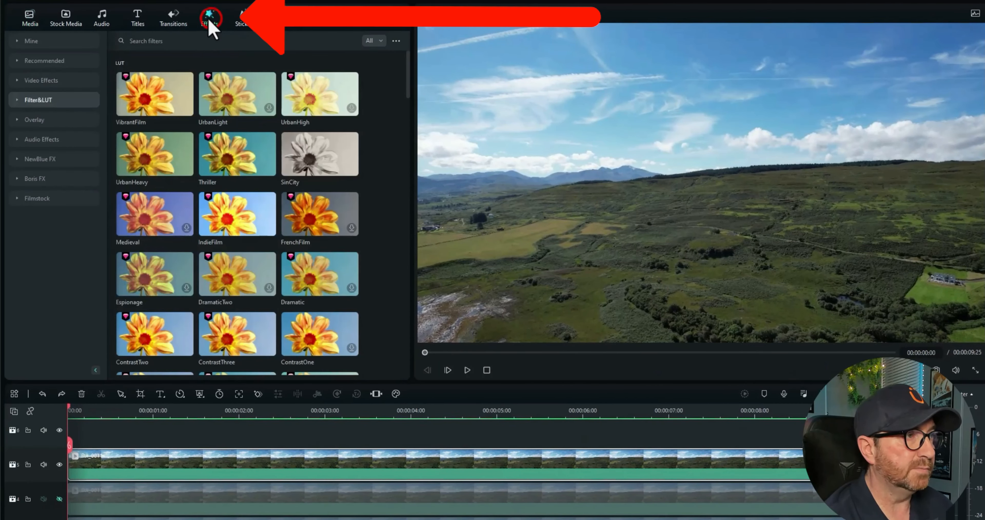
pyautogui.click(32, 100)
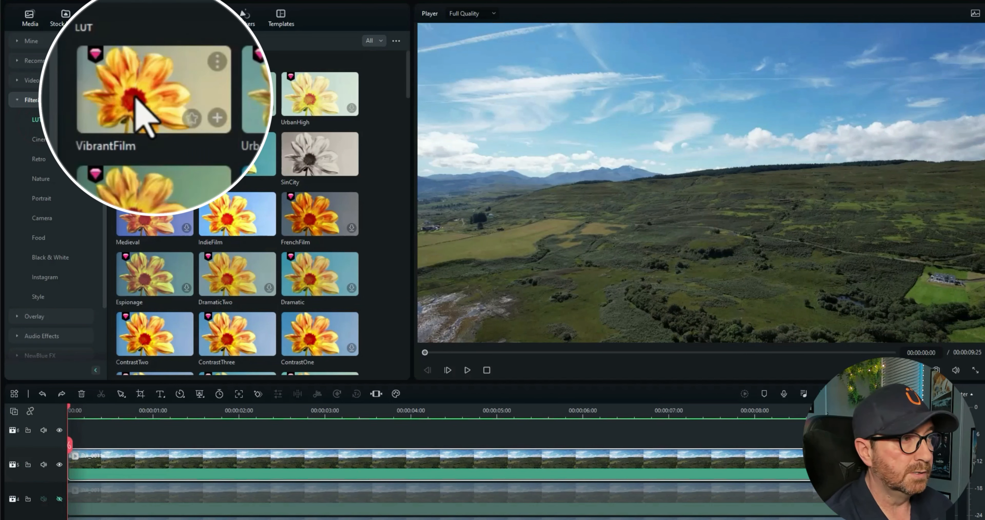
pyautogui.click(147, 106)
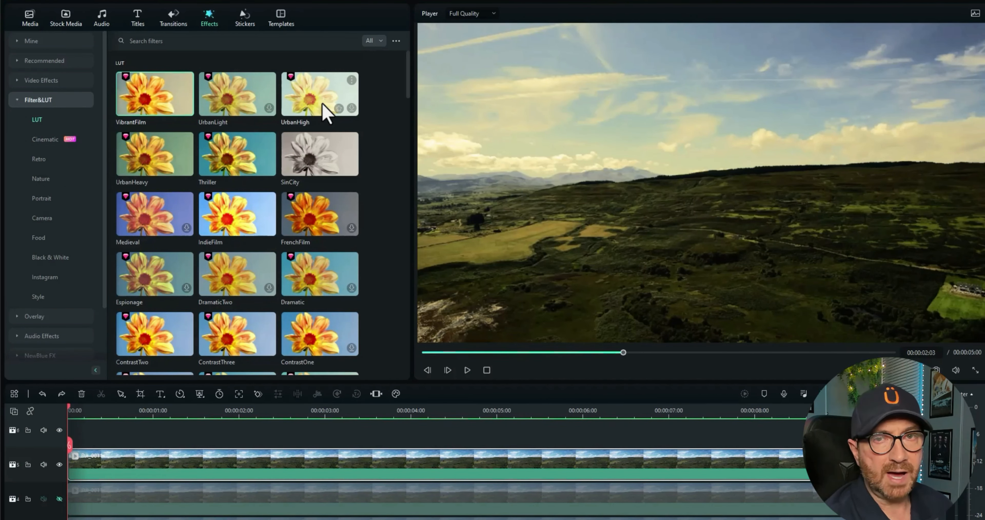
pyautogui.click(323, 104)
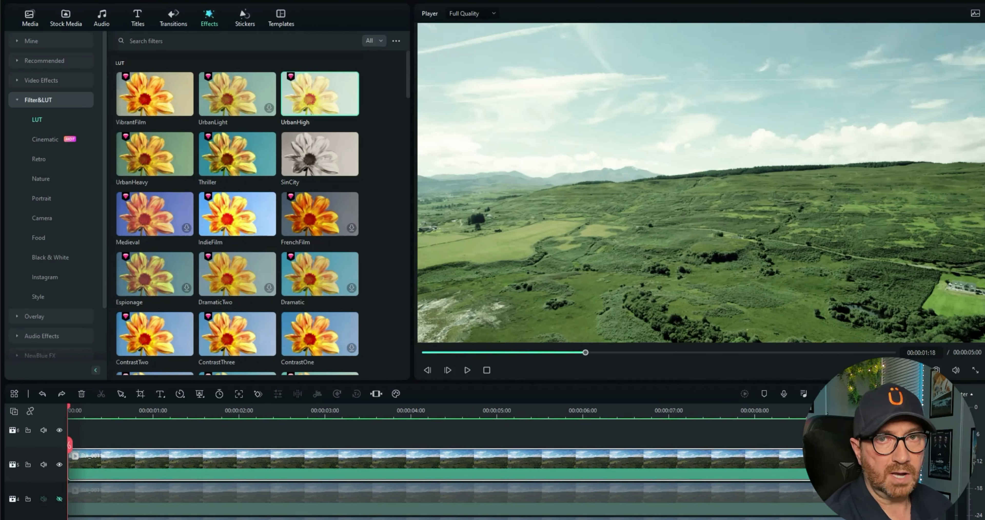
pyautogui.moveTo(310, 168)
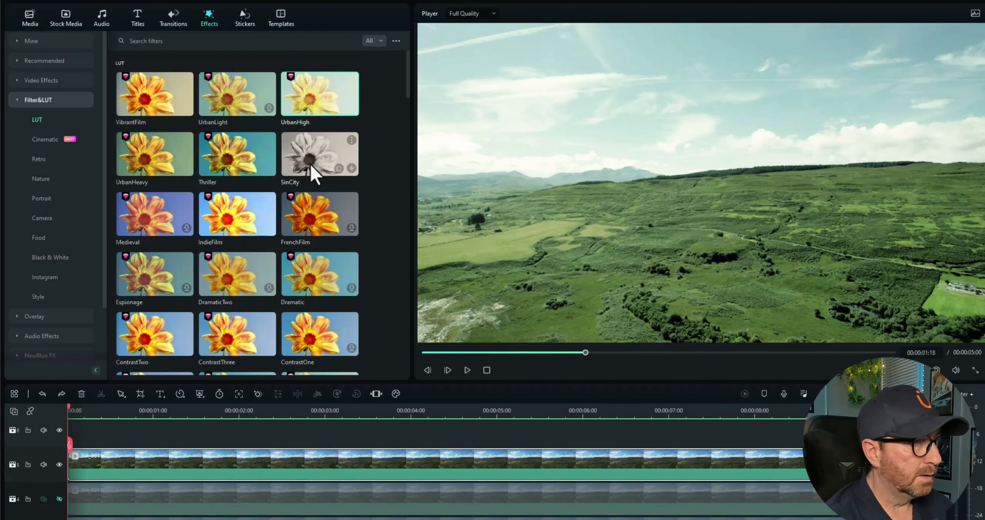
pyautogui.click(310, 166)
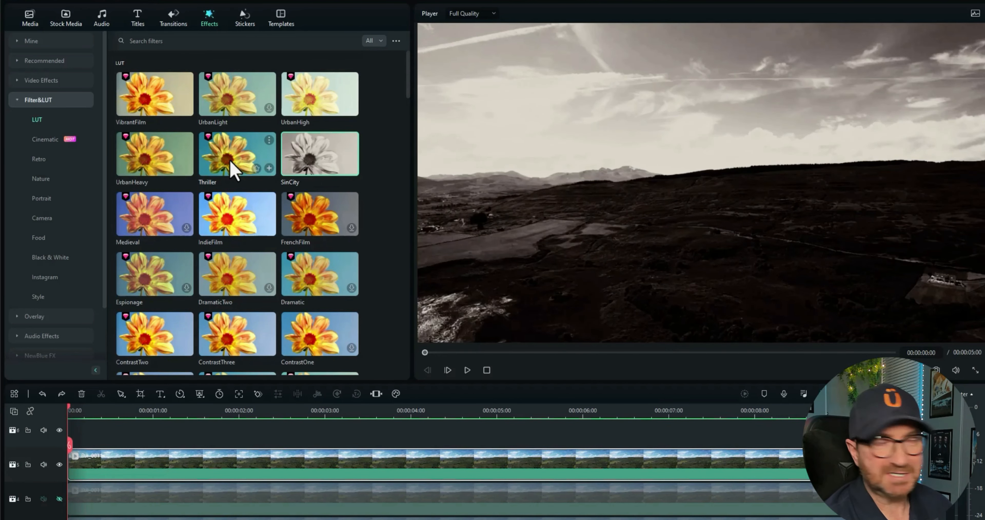
pyautogui.click(234, 170)
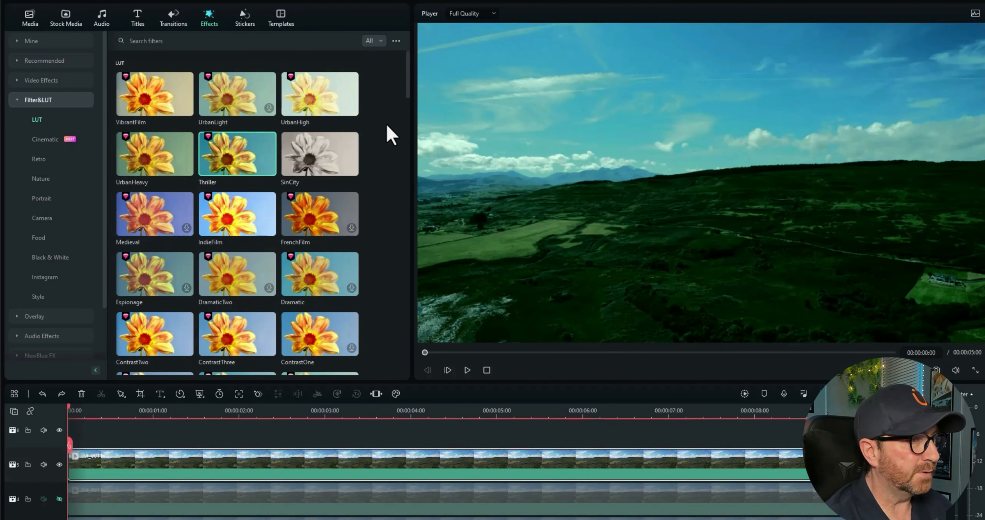
# Preview the first Contemporary Pack Moody LUT after Fawcett, and select the Movie 2 LUT further down the collection.
pyautogui.moveTo(409, 73); pyautogui.dragTo(409, 146)
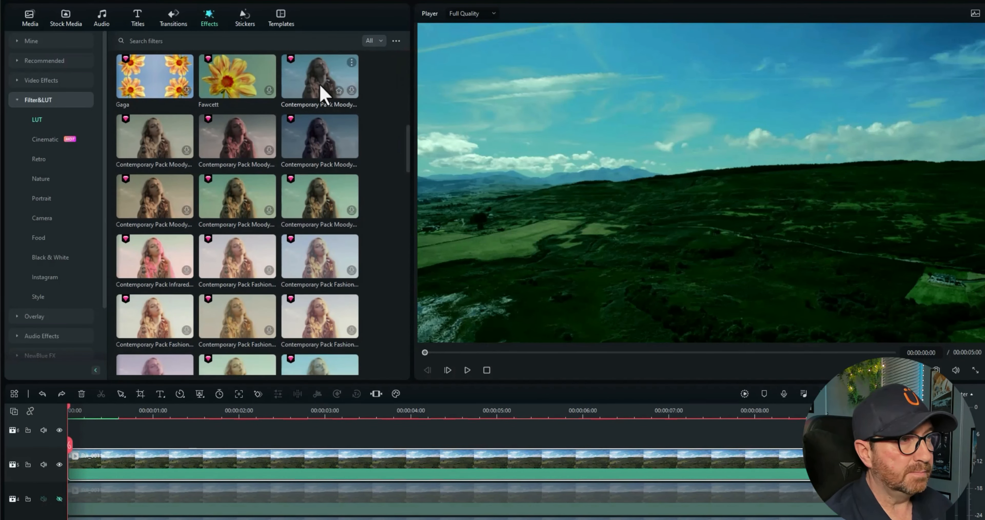
pyautogui.click(321, 93)
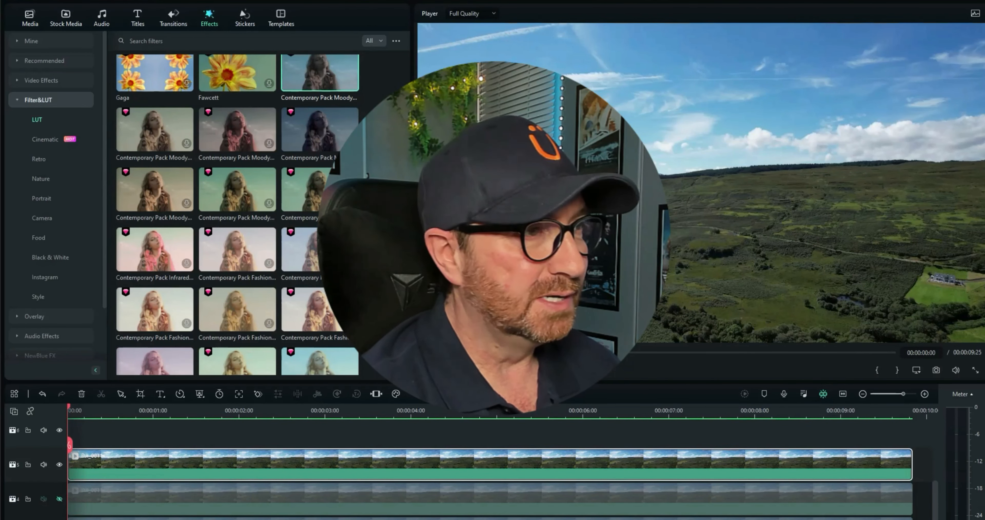
pyautogui.moveTo(408, 145); pyautogui.dragTo(405, 196)
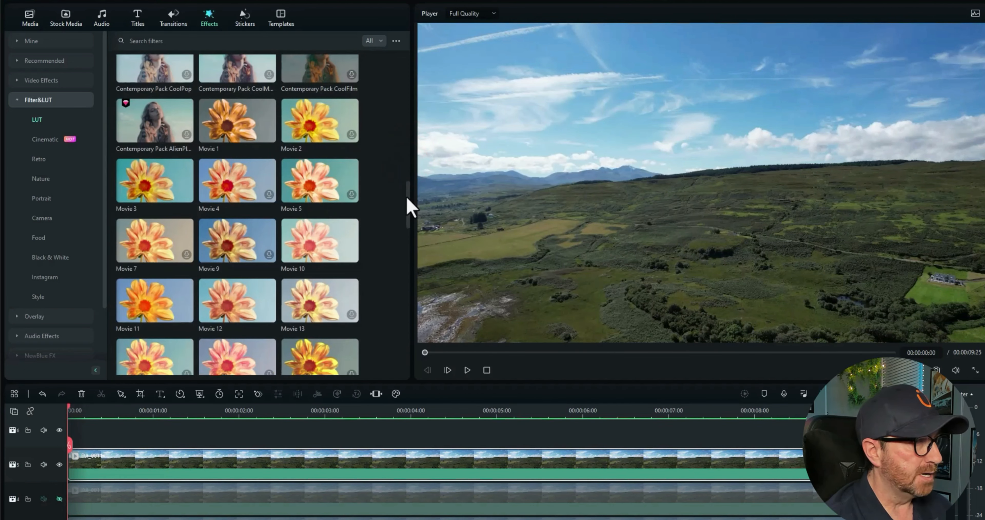
pyautogui.click(308, 132)
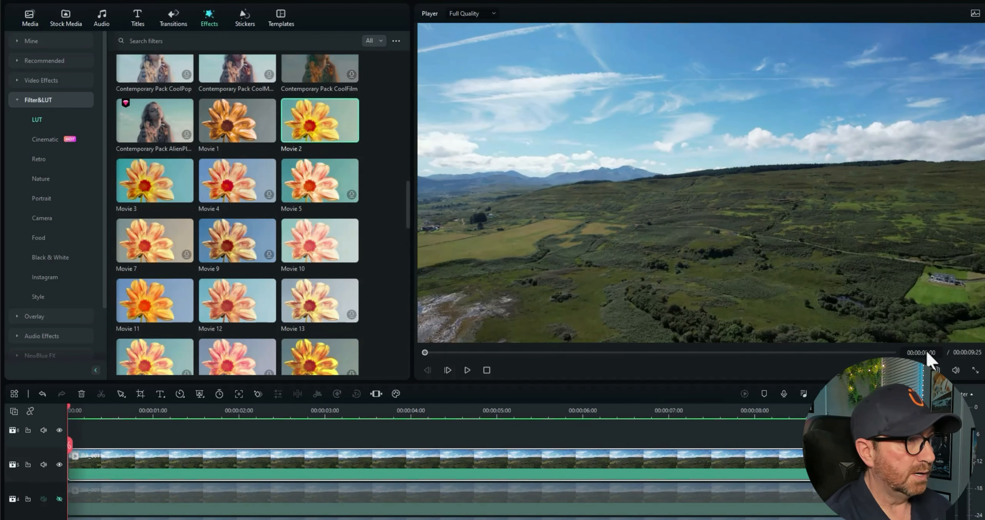
# Browse the Cinematic filters, play the VibrantFilm preview and stop it.
pyautogui.click(45, 139)
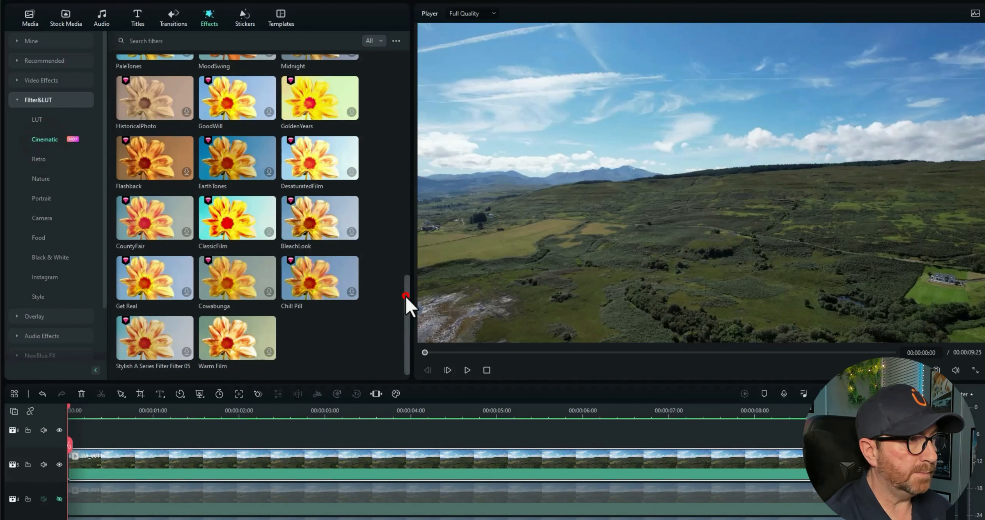
pyautogui.moveTo(405, 296); pyautogui.dragTo(411, 70)
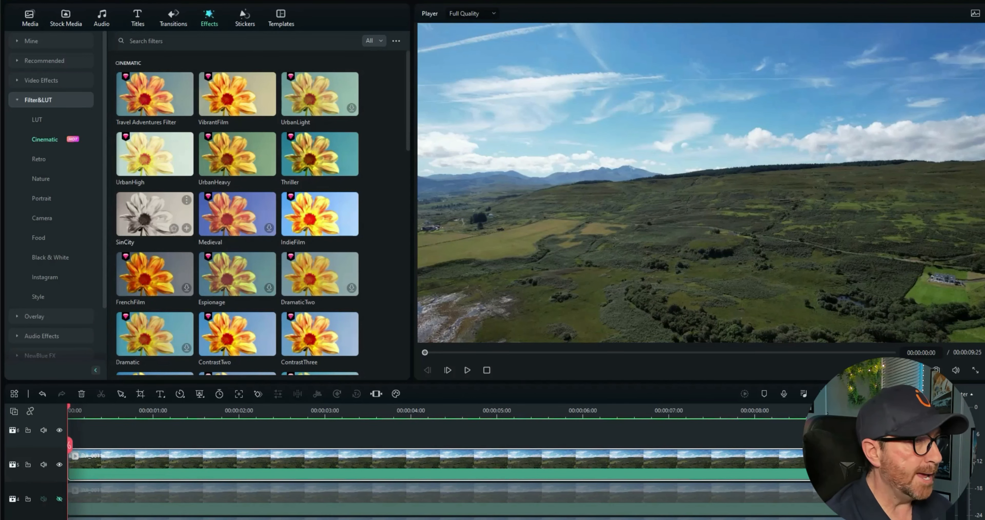
pyautogui.click(230, 104)
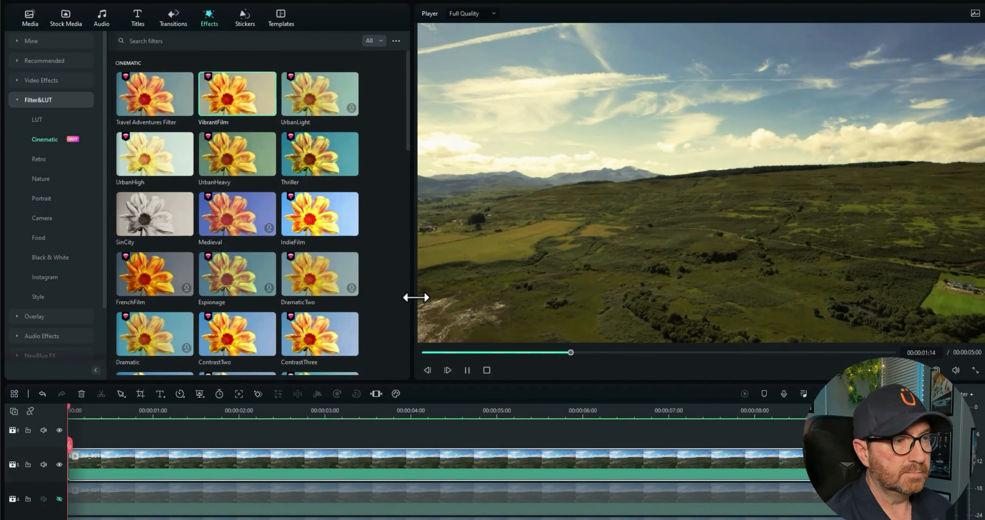
pyautogui.click(486, 370)
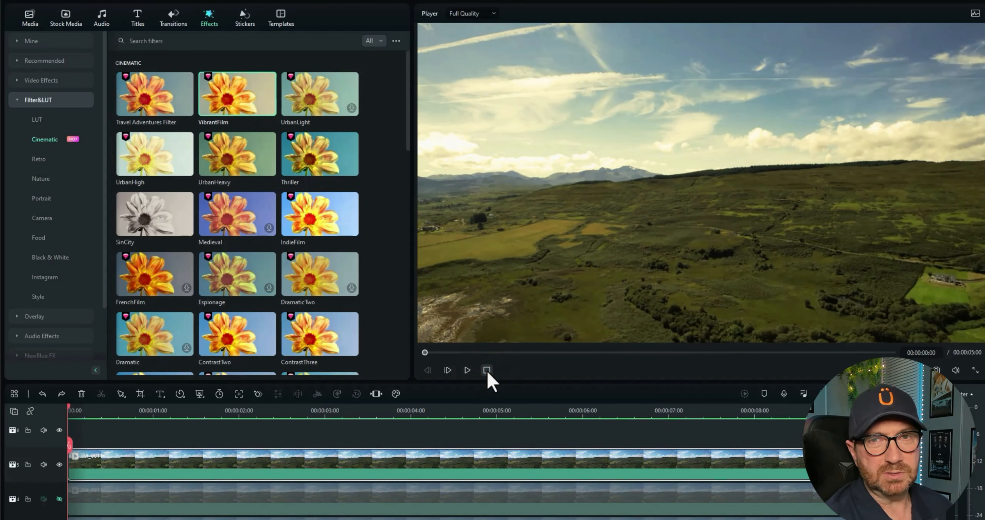
# Preview Retro Lut Pack Filter 02 and the Blue Skies filter from the Retro category.
pyautogui.click(50, 158)
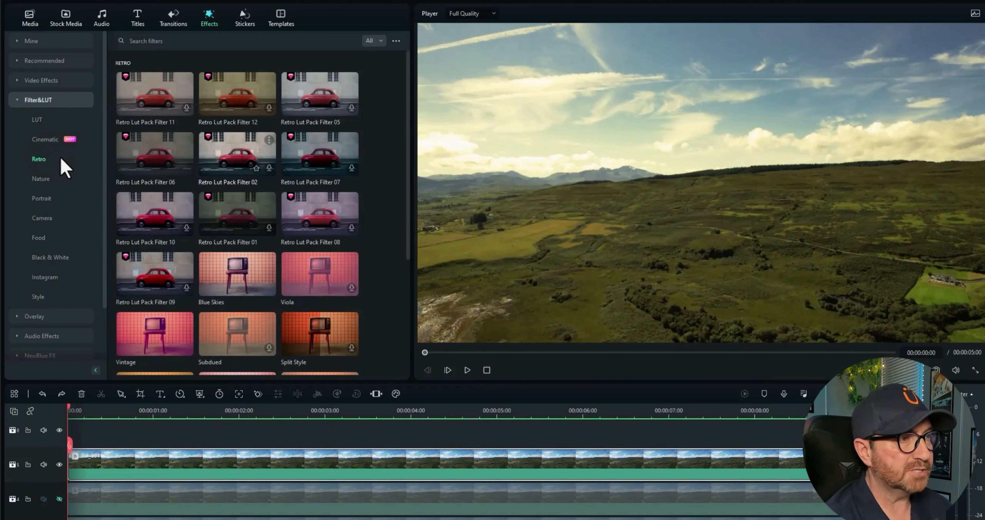
pyautogui.click(218, 167)
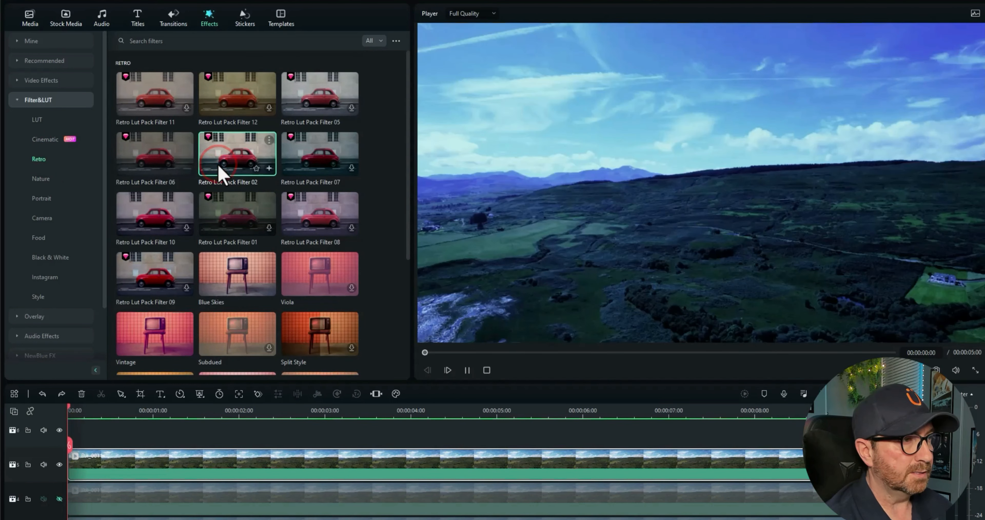
pyautogui.click(234, 167)
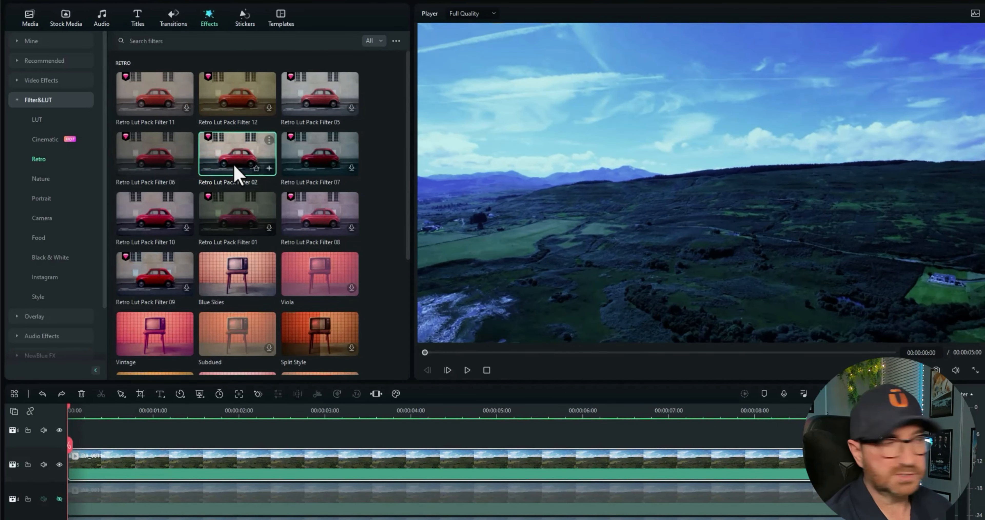
pyautogui.click(224, 279)
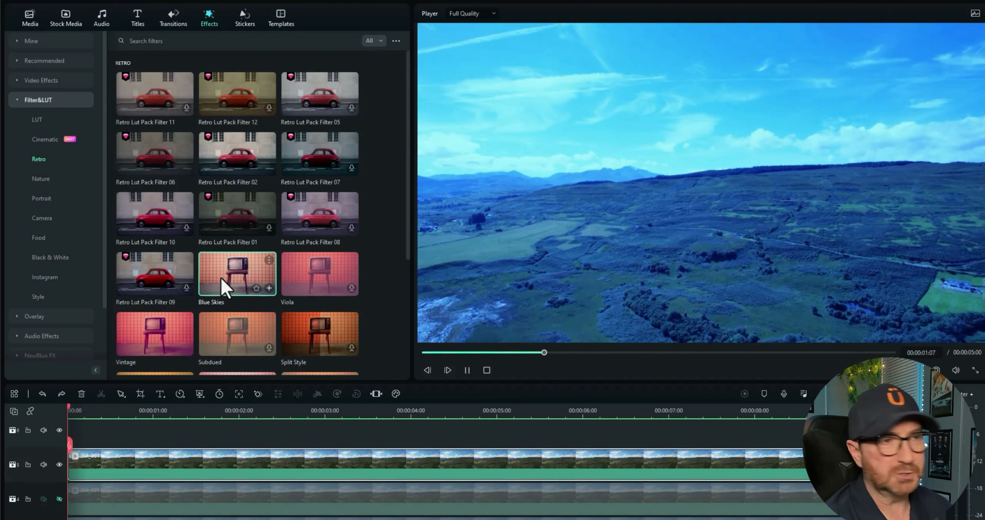
# Preview Nature LUT Pack Filter 04 from the Nature category, and show the Camera filters.
pyautogui.click(47, 182)
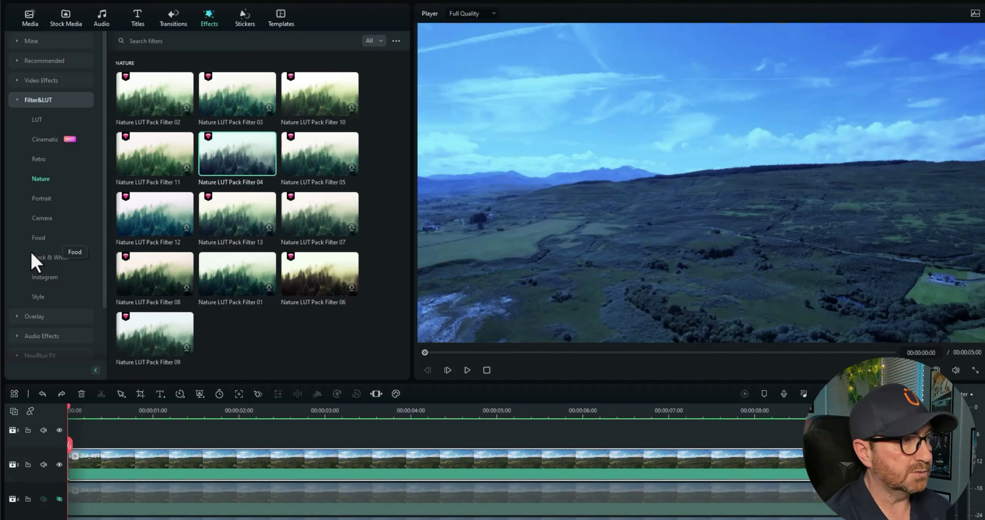
pyautogui.click(41, 218)
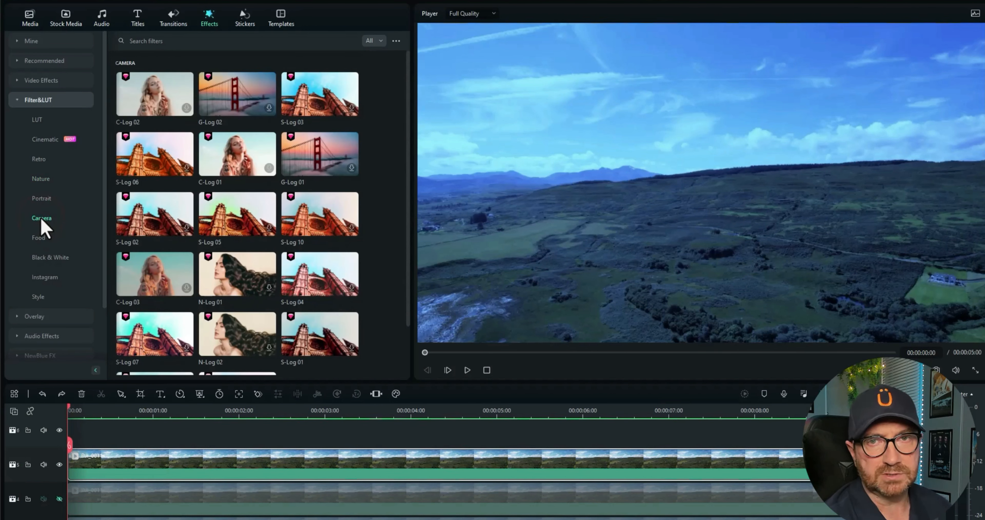